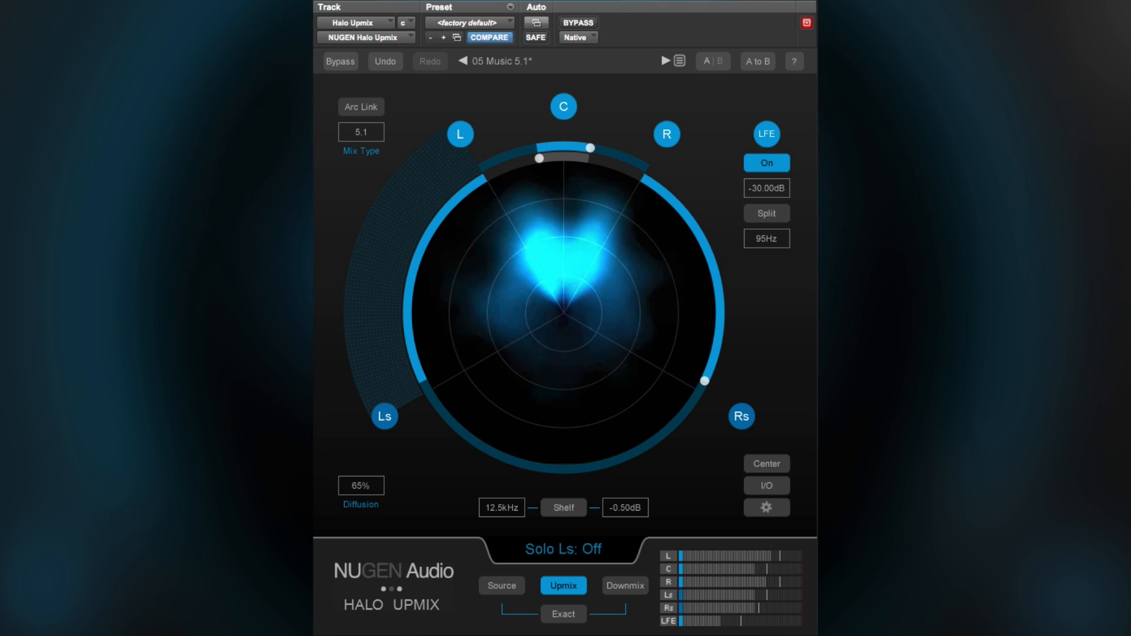
- Try a slightly narrower center divergence and a slightly lower front-to-rear fade
{"action": "mouse_move", "coordinate": [593, 145]}
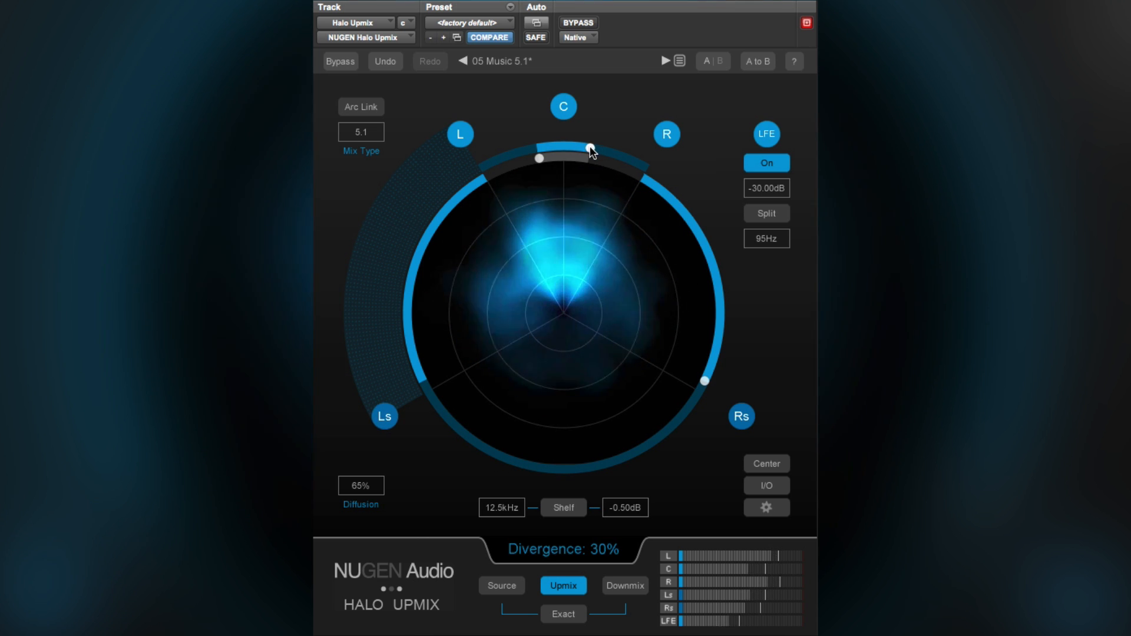
{"action": "mouse_move", "coordinate": [592, 149]}
{"action": "left_mouse_down"}
{"action": "mouse_move", "coordinate": [575, 147]}
{"action": "mouse_move", "coordinate": [637, 164]}
{"action": "mouse_move", "coordinate": [590, 166]}
{"action": "left_mouse_up"}
{"action": "mouse_move", "coordinate": [705, 379]}
{"action": "left_mouse_down"}
{"action": "mouse_move", "coordinate": [711, 321]}
{"action": "mouse_move", "coordinate": [697, 232]}
{"action": "mouse_move", "coordinate": [653, 186]}
{"action": "mouse_move", "coordinate": [666, 399]}
{"action": "mouse_move", "coordinate": [631, 450]}
{"action": "mouse_move", "coordinate": [567, 459]}
{"action": "mouse_move", "coordinate": [674, 432]}
{"action": "mouse_move", "coordinate": [714, 378]}
{"action": "left_mouse_up"}
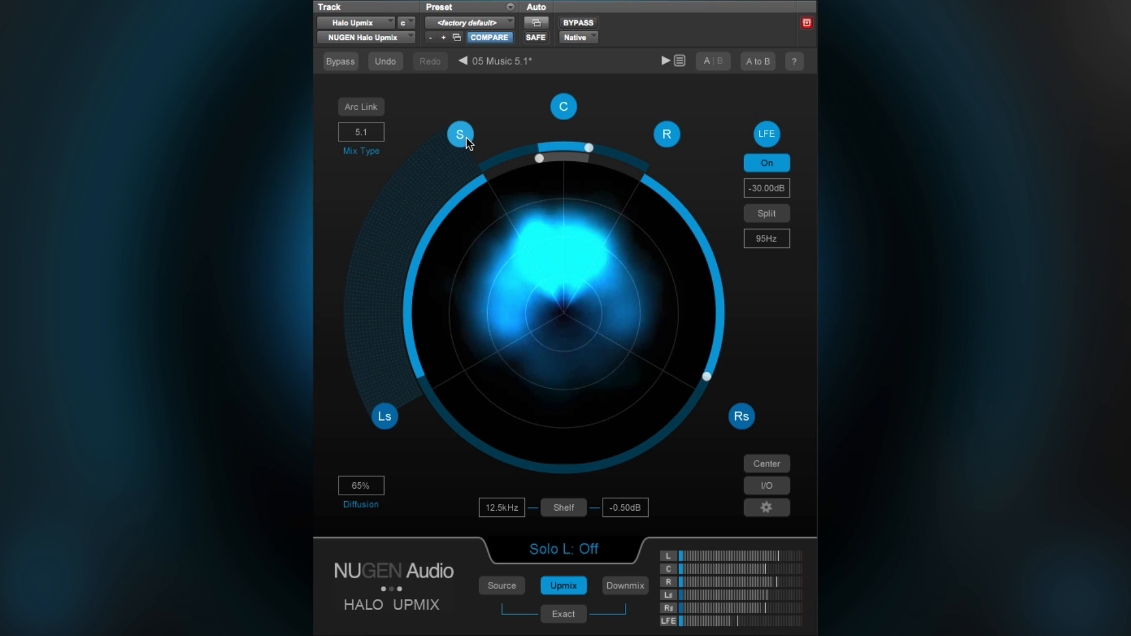
- Audition the left/right pair, the center and the surround pair in turn by soloing and unsoloing each
{"action": "left_click", "coordinate": [460, 136]}
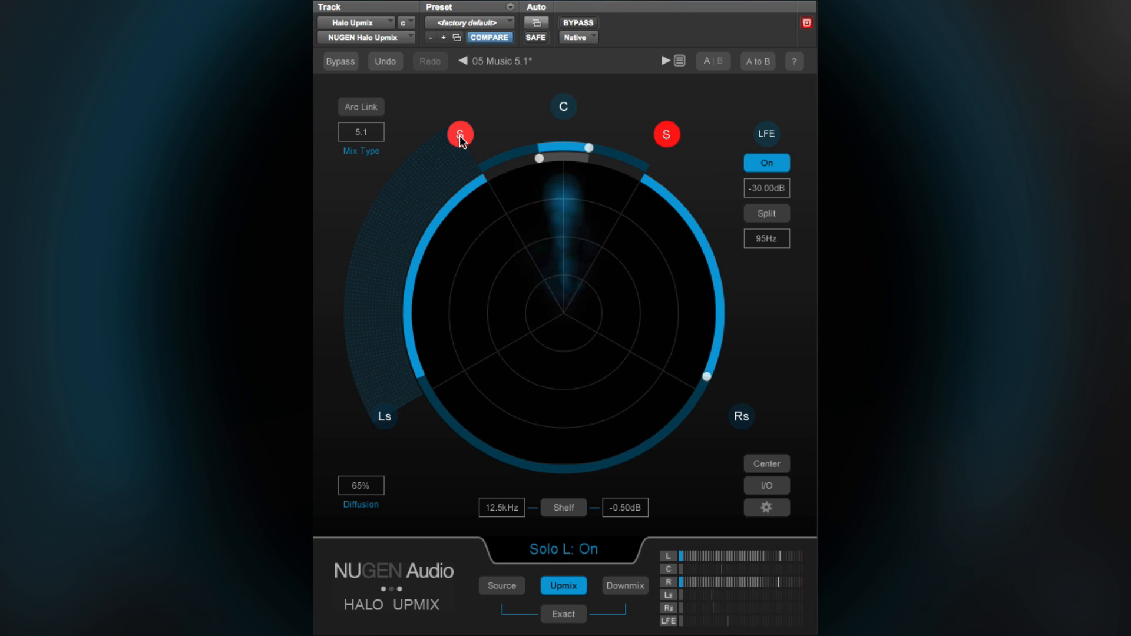
{"action": "left_click", "coordinate": [460, 135]}
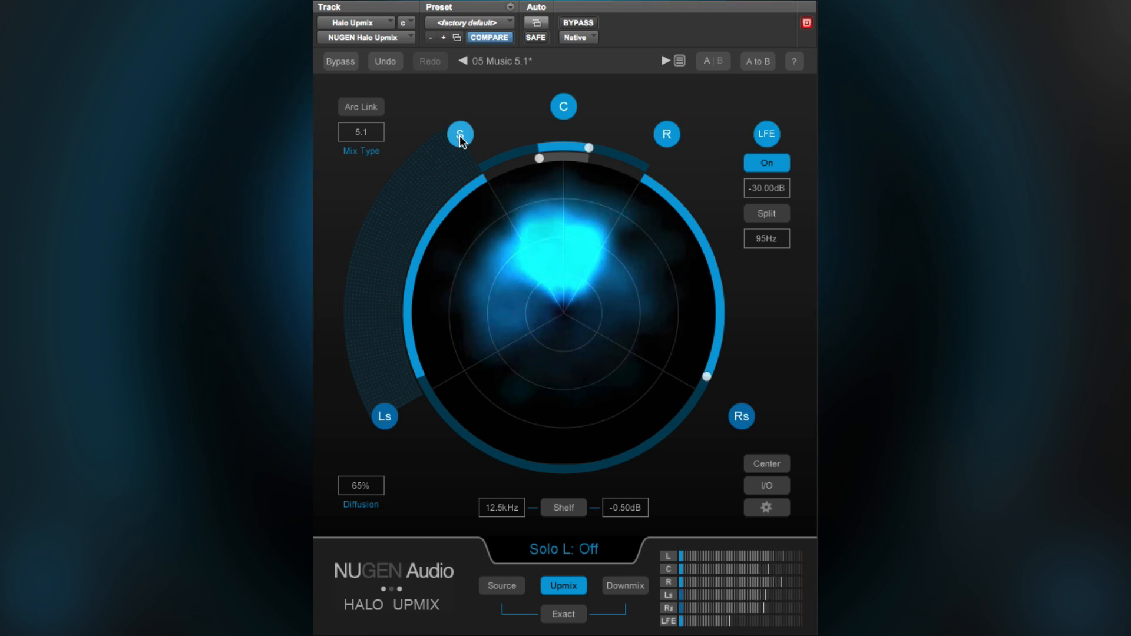
{"action": "left_click", "coordinate": [563, 108]}
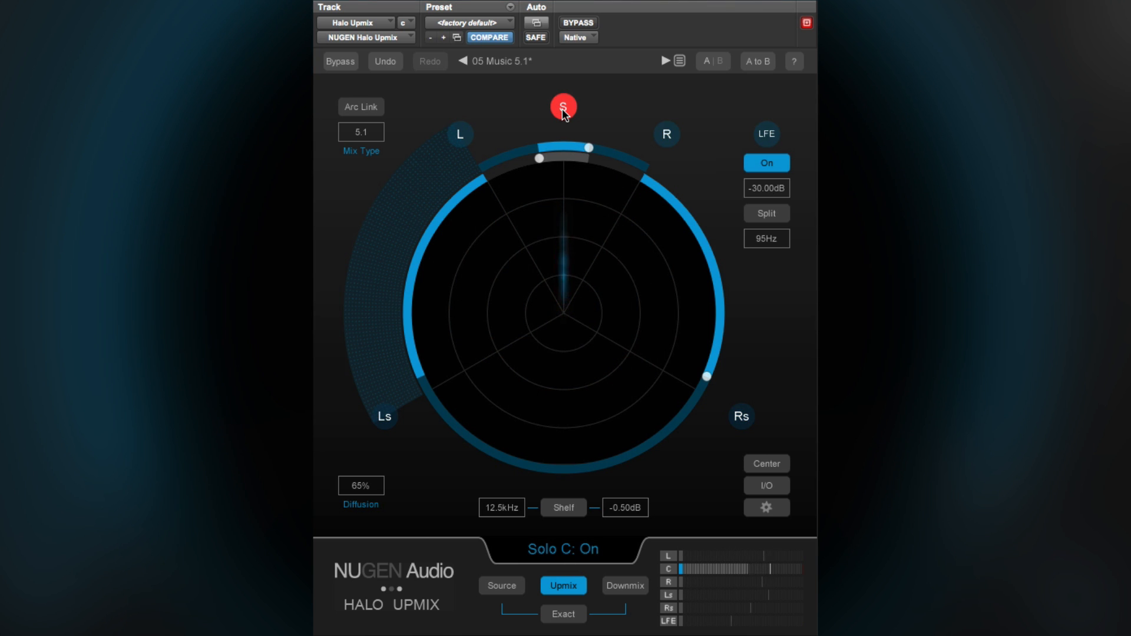
{"action": "left_click", "coordinate": [562, 108]}
{"action": "left_click", "coordinate": [385, 416]}
{"action": "left_click", "coordinate": [385, 415]}
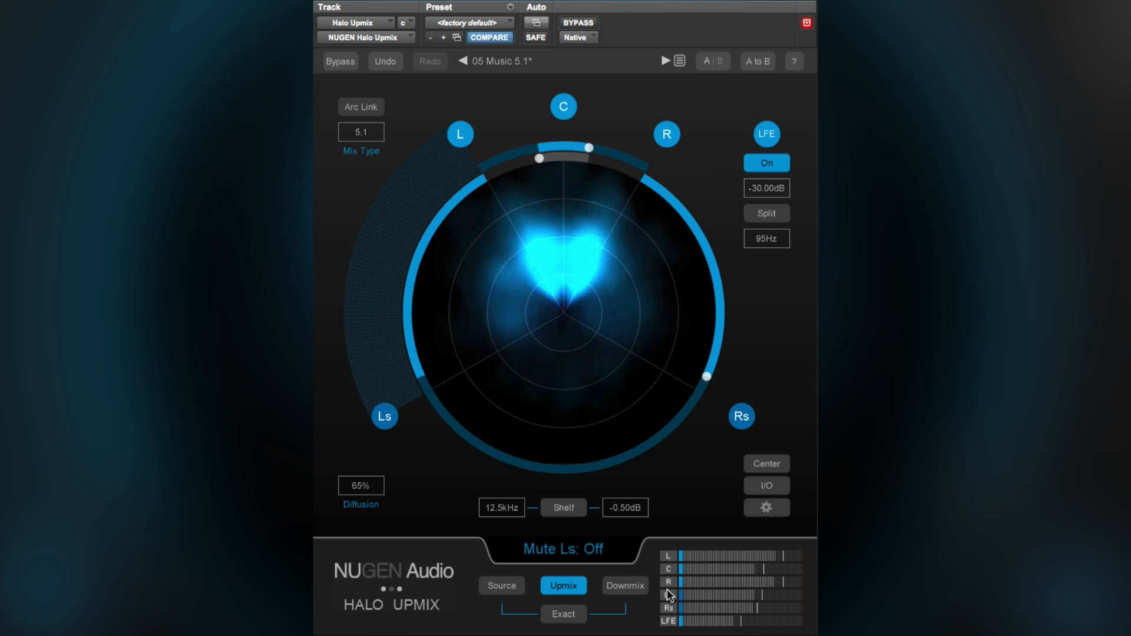
- Mute and unmute the left/right pair, the surround pair and the center in turn from the level meters
{"action": "left_click", "coordinate": [668, 556]}
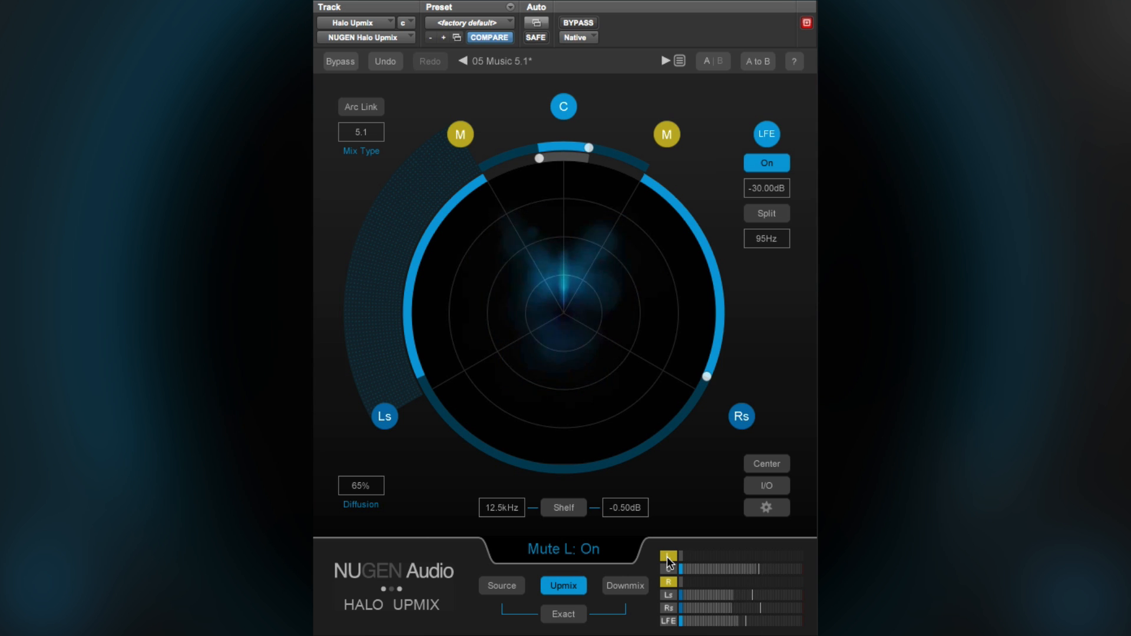
{"action": "left_click", "coordinate": [667, 557]}
{"action": "left_click", "coordinate": [667, 595]}
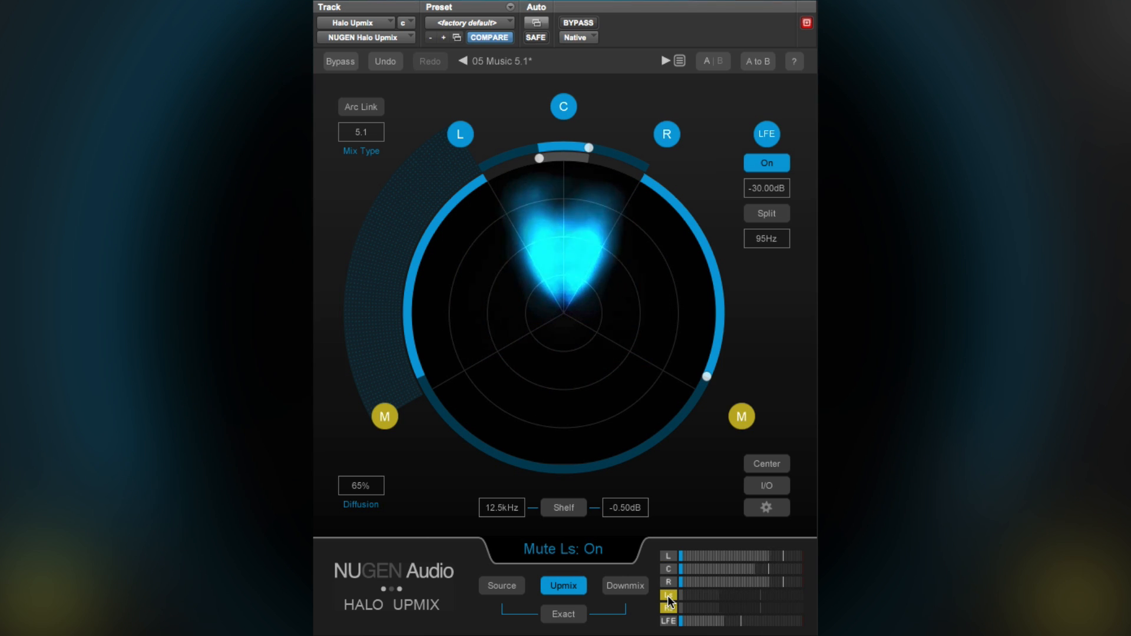
{"action": "left_click", "coordinate": [667, 596]}
{"action": "left_click", "coordinate": [667, 570]}
{"action": "left_click", "coordinate": [667, 570]}
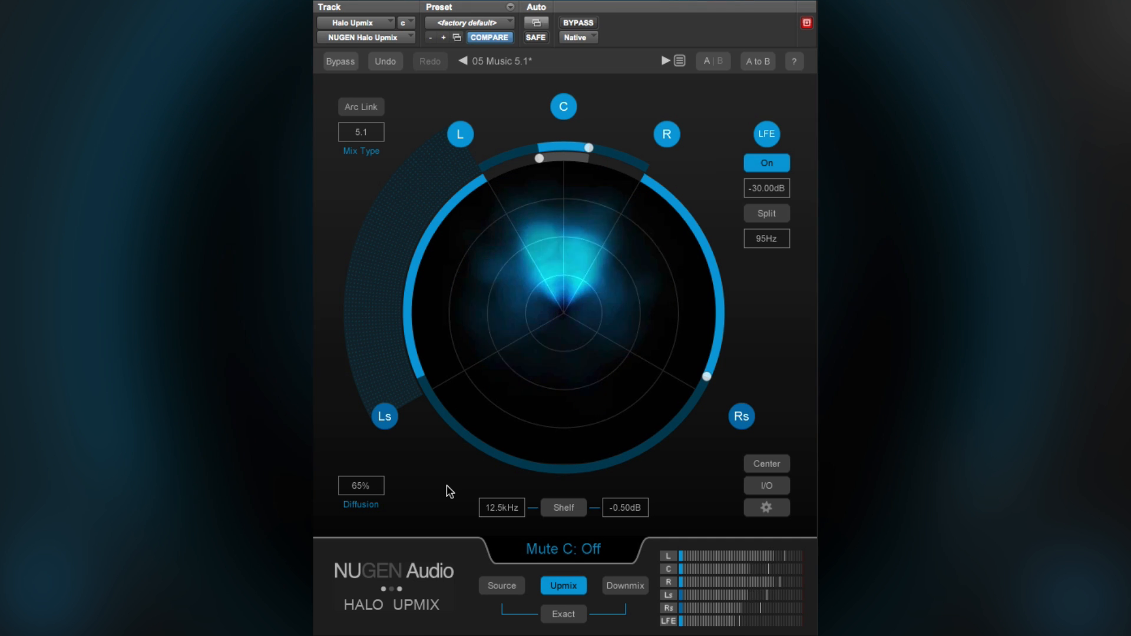
- Enable the high-frequency shelf filter and audition it on the surround channels
{"action": "left_click", "coordinate": [563, 510]}
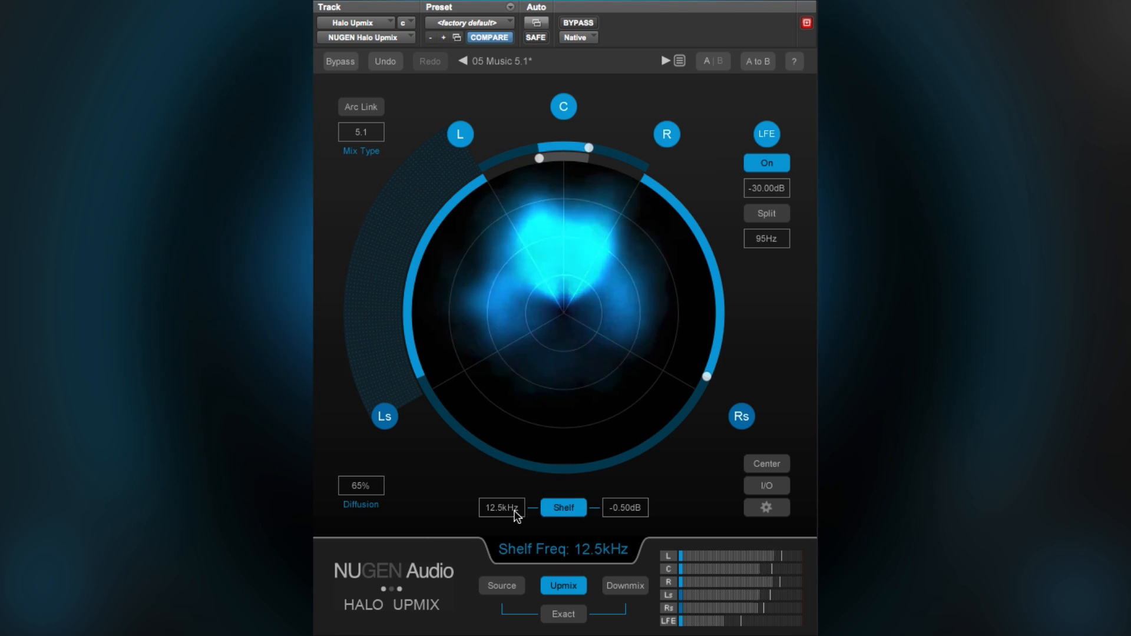
{"action": "left_click", "coordinate": [742, 412]}
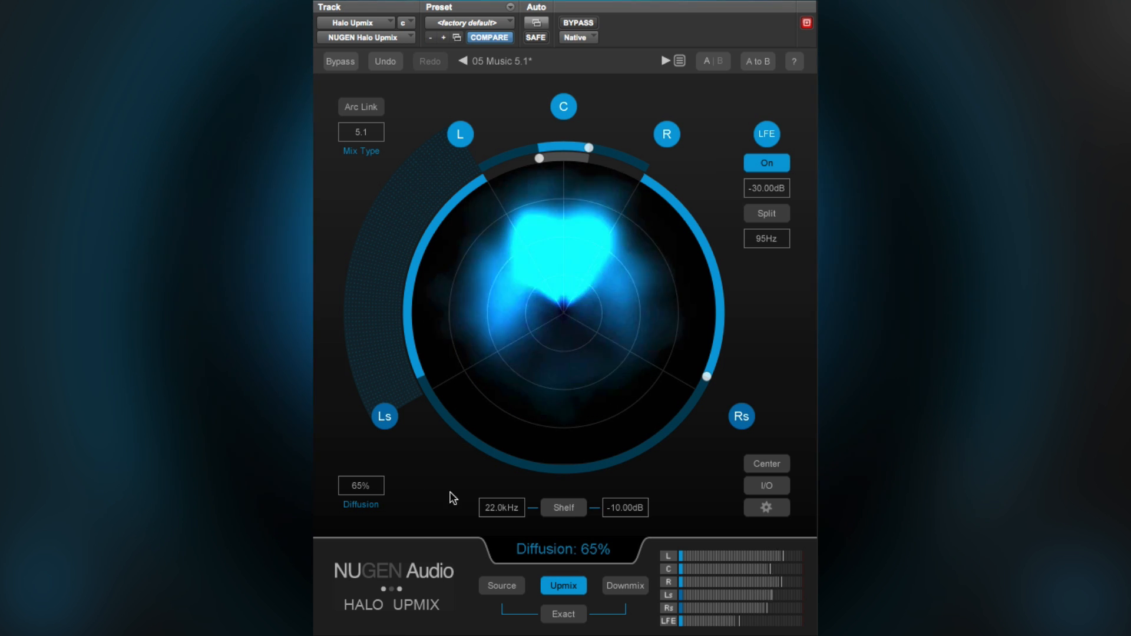
- Load the 04 Ambience 4.0 Fill preset, sweep the fade towards the front, and set it to 63%
{"action": "left_click", "coordinate": [680, 60]}
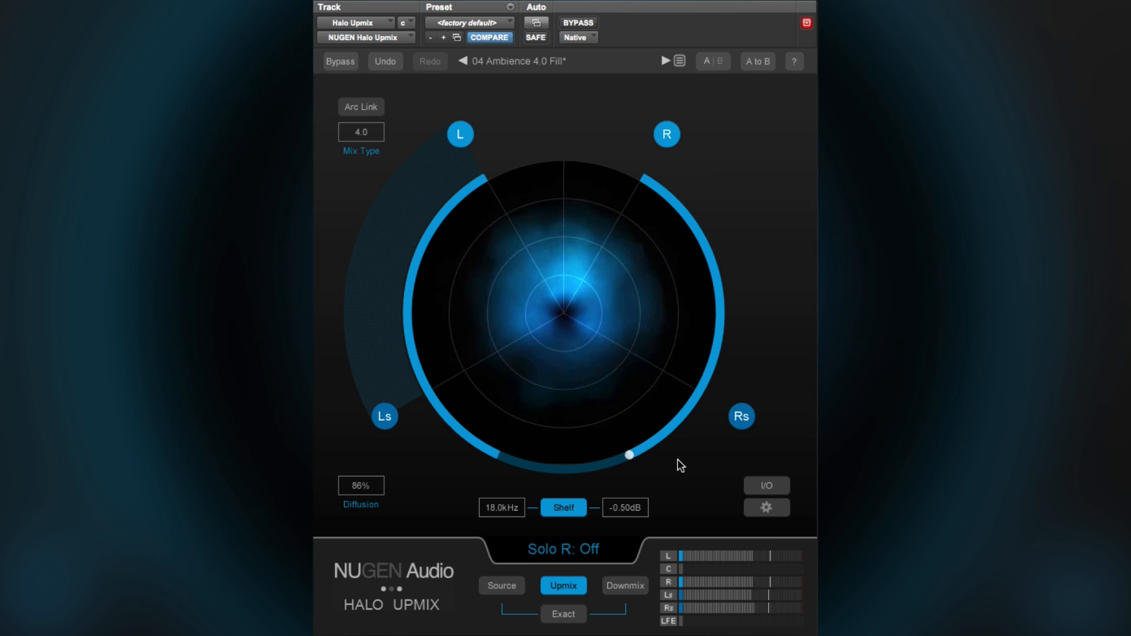
{"action": "left_click_drag", "start_coordinate": [632, 453], "coordinate": [651, 197]}
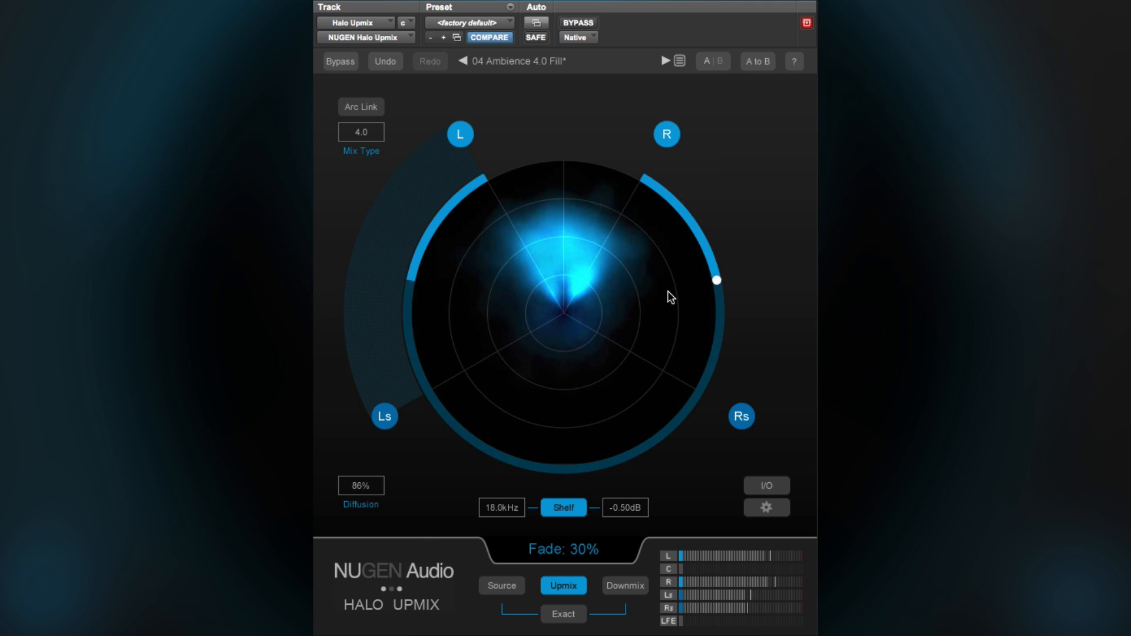
{"action": "left_click_drag", "start_coordinate": [666, 315], "coordinate": [666, 331]}
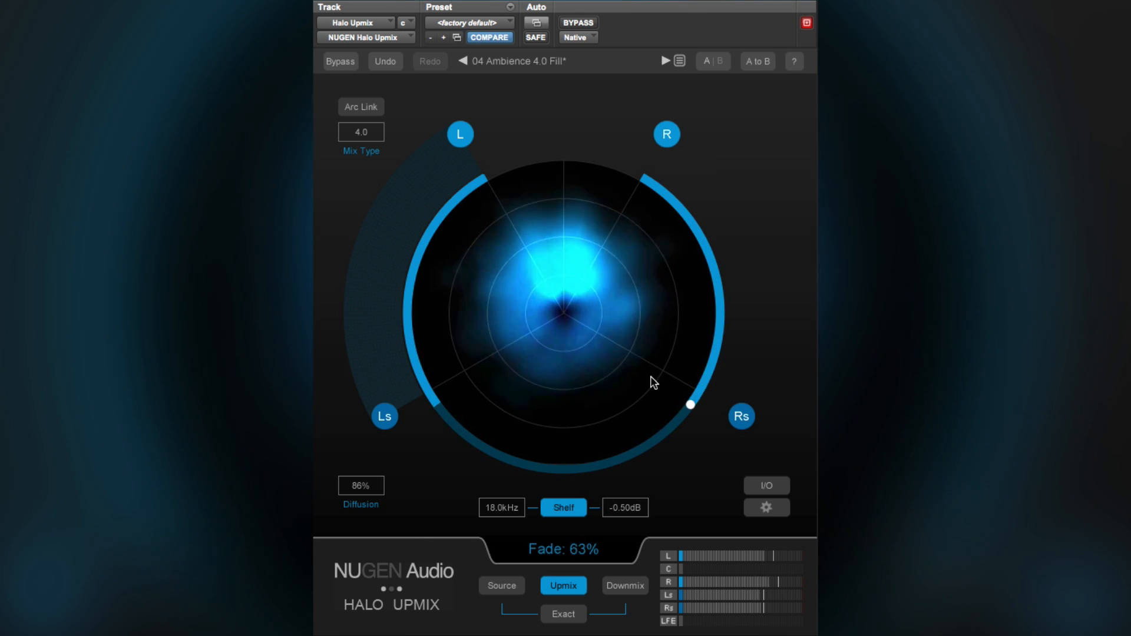
{"action": "left_click_drag", "start_coordinate": [645, 395], "coordinate": [693, 408]}
- Audition the diffusion at 100% and 1%, and set it to 58%
{"action": "left_click_drag", "start_coordinate": [363, 488], "coordinate": [364, 400]}
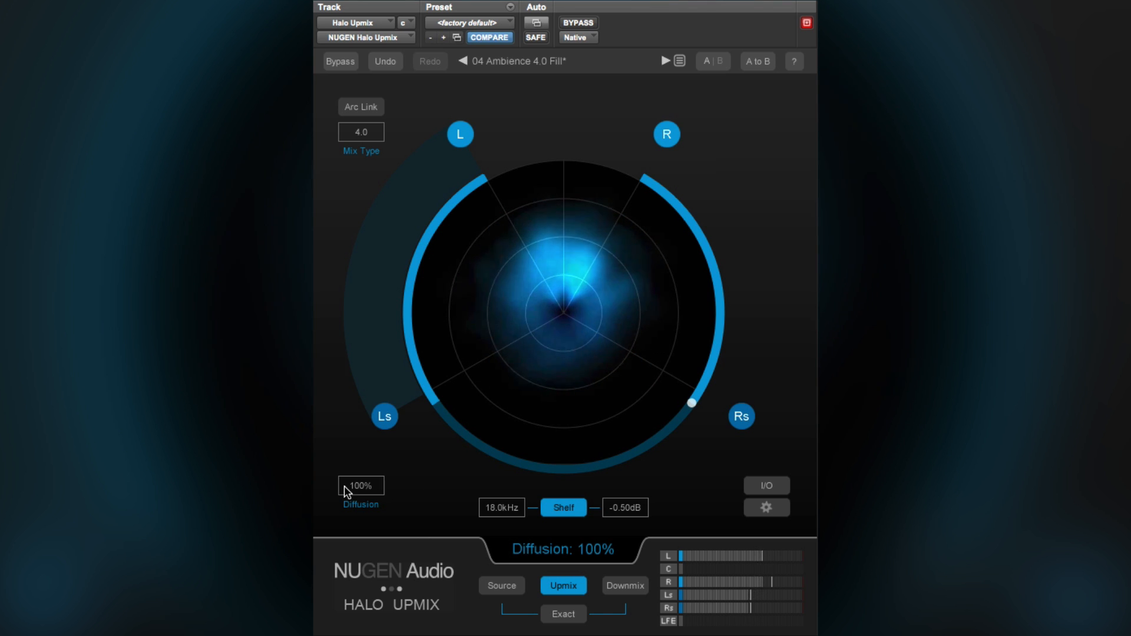
{"action": "left_click_drag", "start_coordinate": [353, 489], "coordinate": [350, 634]}
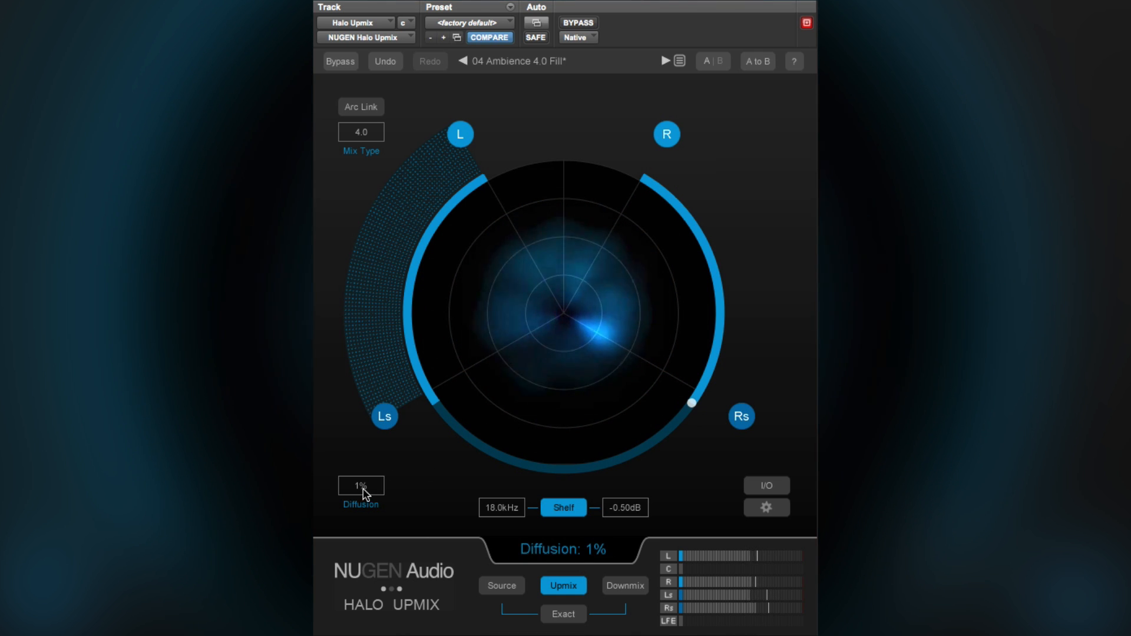
{"action": "mouse_move", "coordinate": [365, 447]}
{"action": "left_mouse_down"}
{"action": "mouse_move", "coordinate": [370, 256]}
{"action": "mouse_move", "coordinate": [360, 399]}
{"action": "left_mouse_up"}
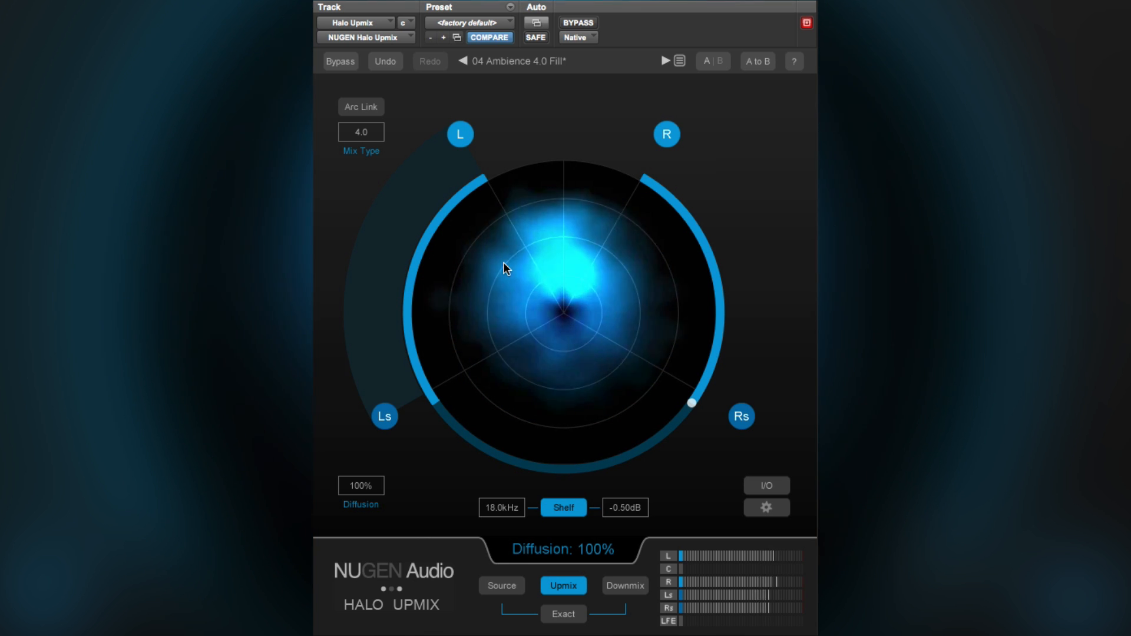
{"action": "left_click_drag", "start_coordinate": [358, 484], "coordinate": [352, 545]}
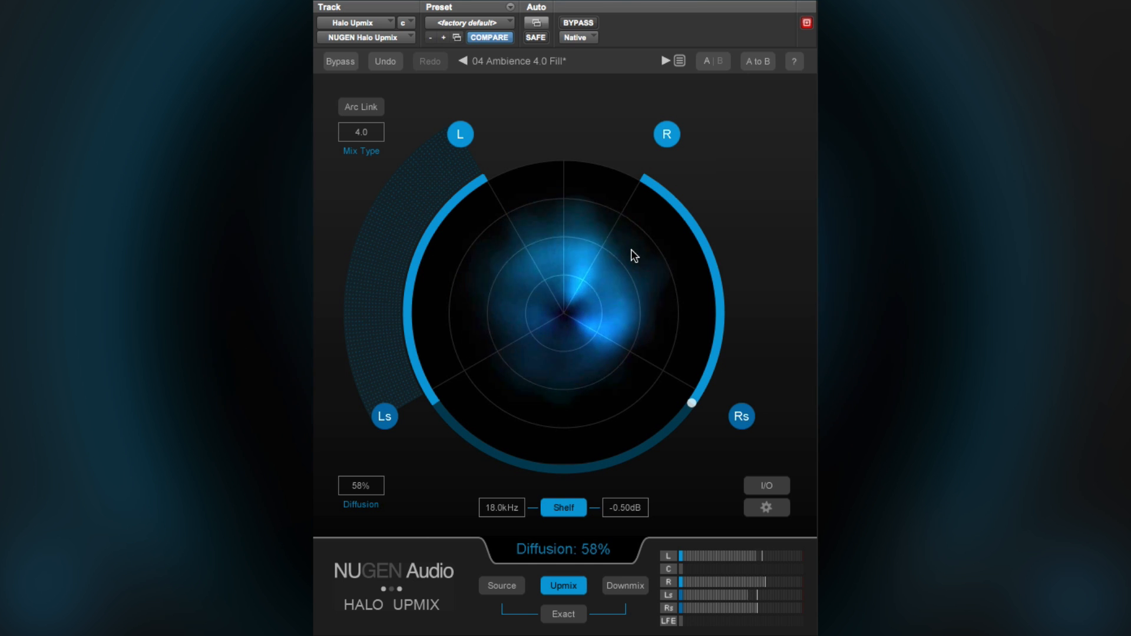
- Load the 05 Music 5.1 preset and set its fade to 63%
{"action": "left_click", "coordinate": [465, 69]}
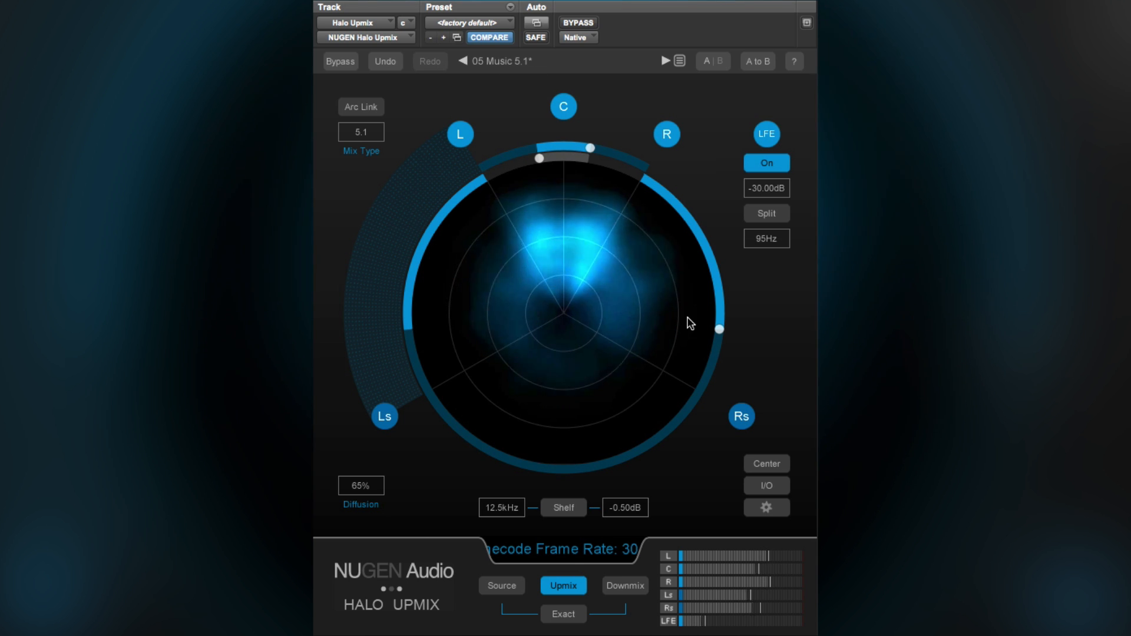
{"action": "mouse_move", "coordinate": [720, 328]}
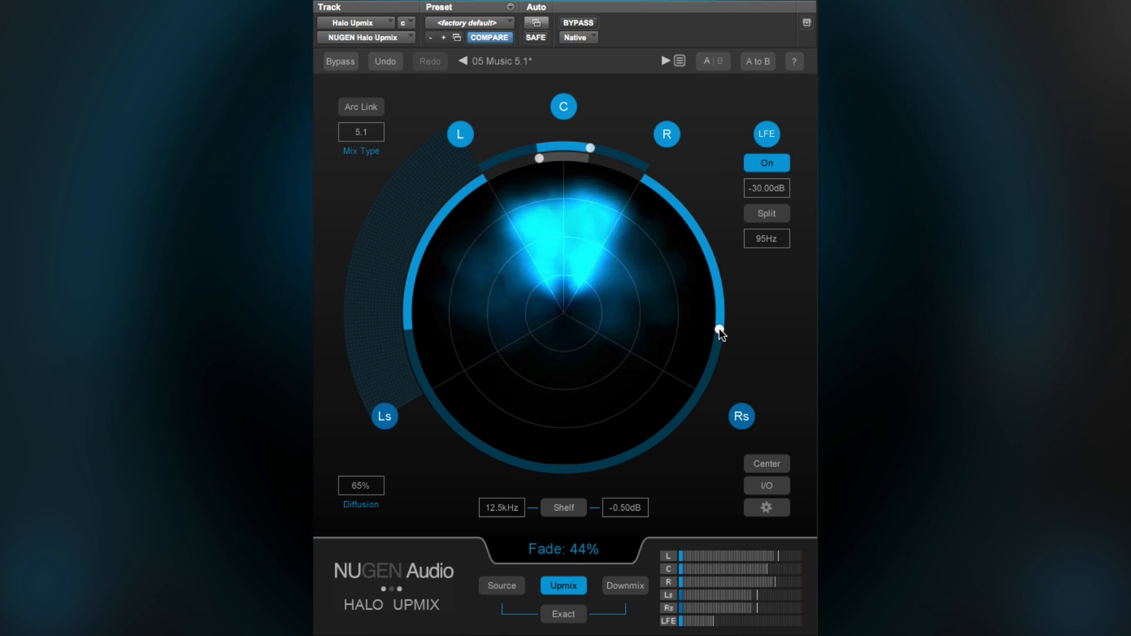
{"action": "left_click_drag", "start_coordinate": [720, 330], "coordinate": [700, 408]}
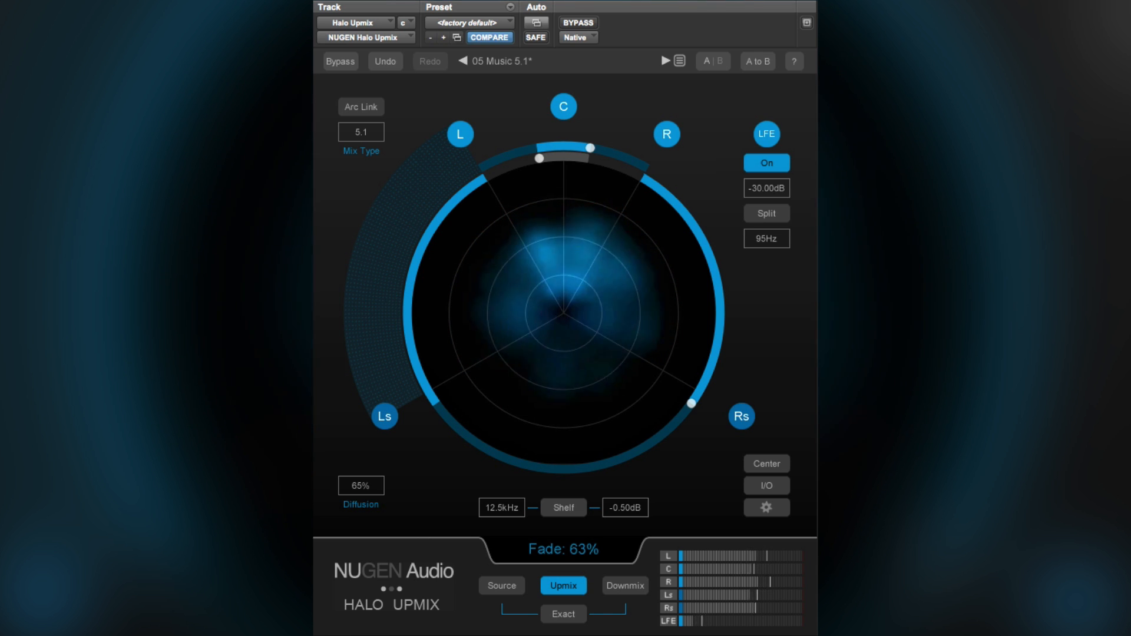
- Compare the source, upmix and downmix by switching the monitoring between them, ending on the upmix
{"action": "left_click", "coordinate": [502, 586]}
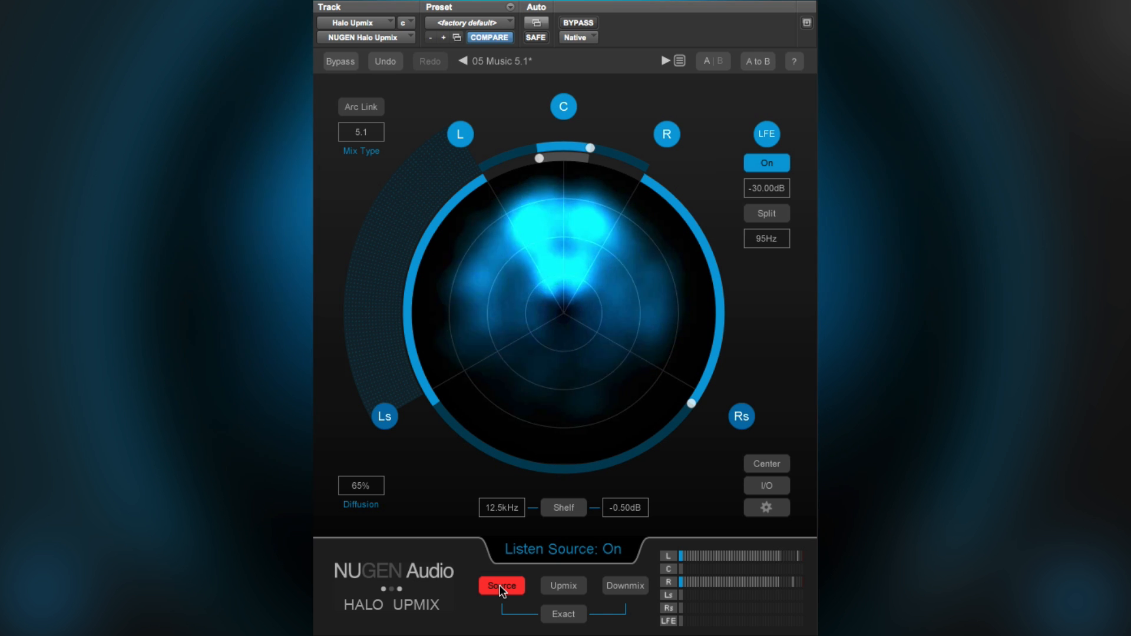
{"action": "left_click", "coordinate": [575, 586]}
{"action": "left_click", "coordinate": [618, 588]}
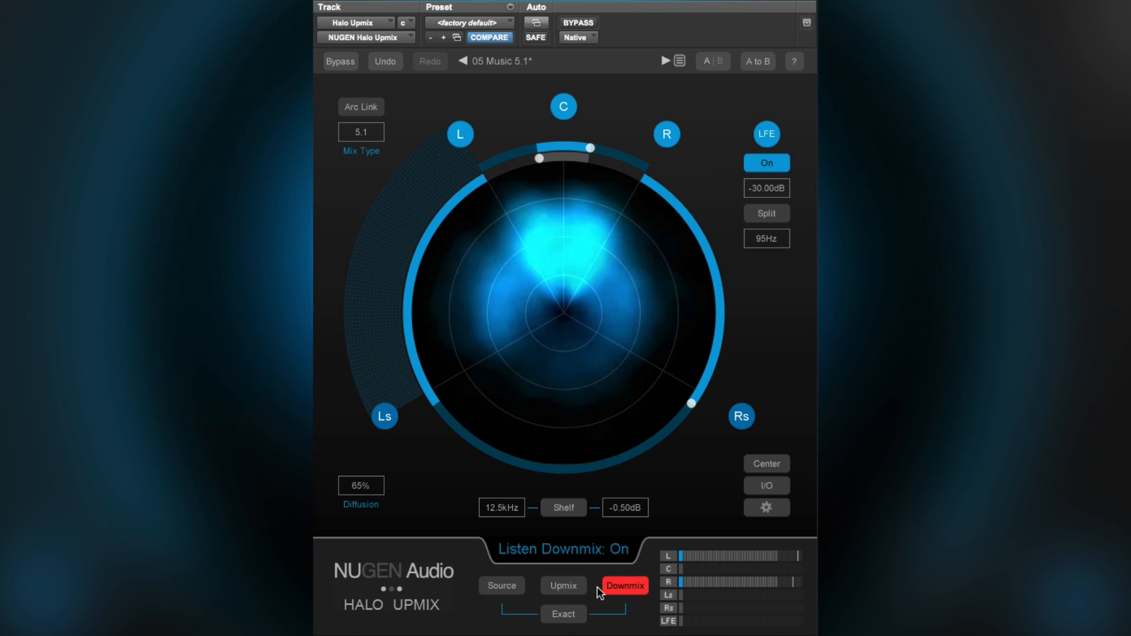
{"action": "left_click", "coordinate": [565, 585]}
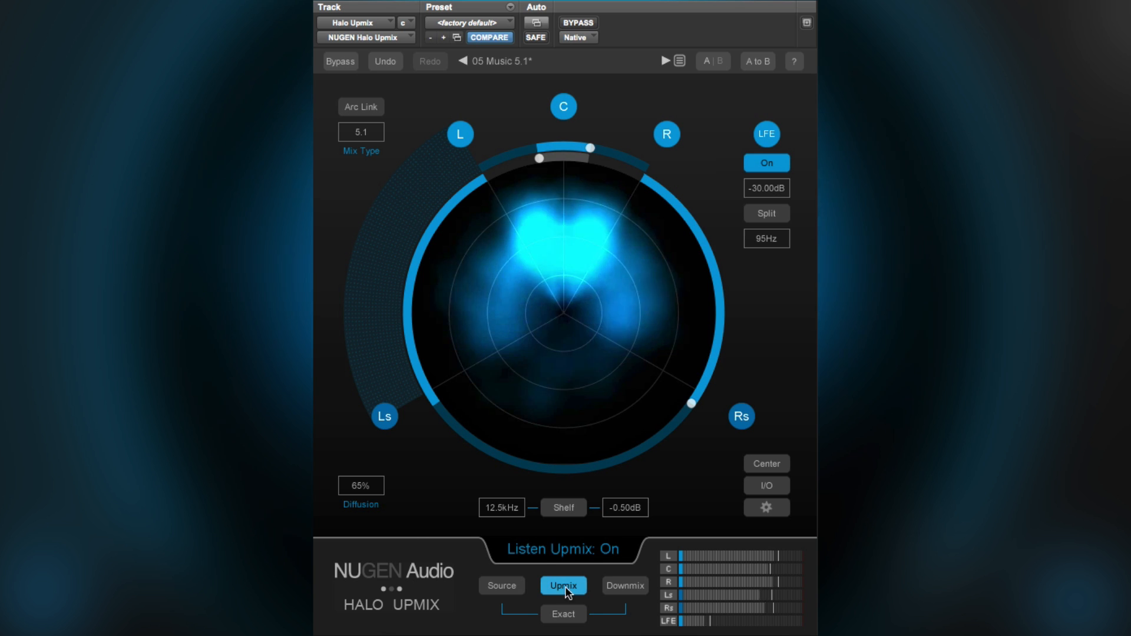
{"action": "left_click", "coordinate": [507, 586]}
{"action": "left_click", "coordinate": [616, 588]}
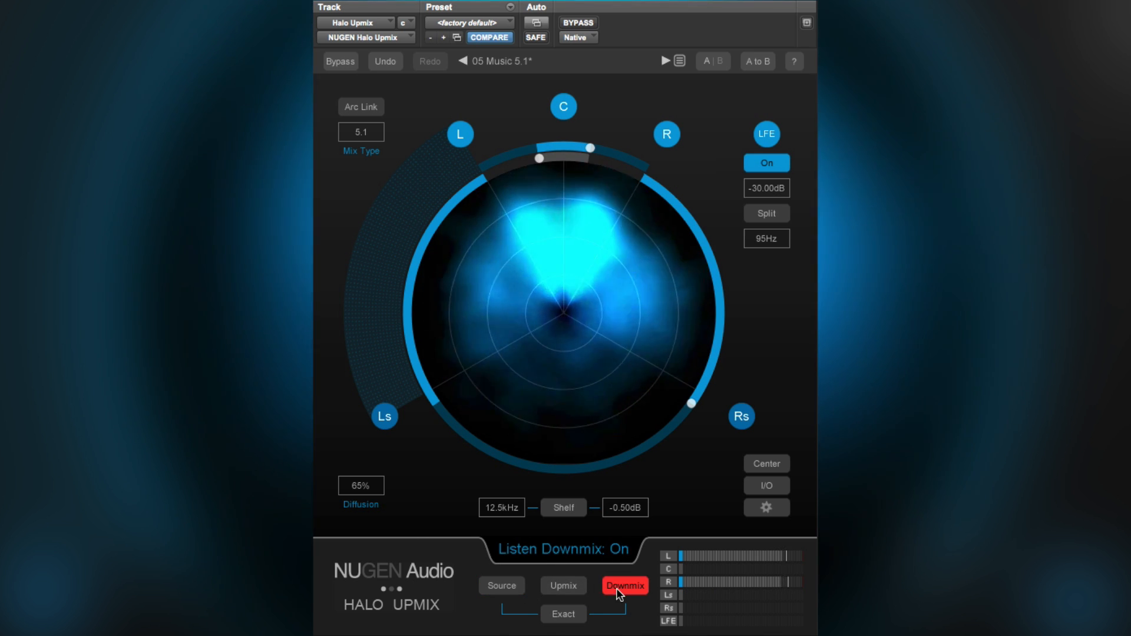
{"action": "left_click", "coordinate": [488, 585]}
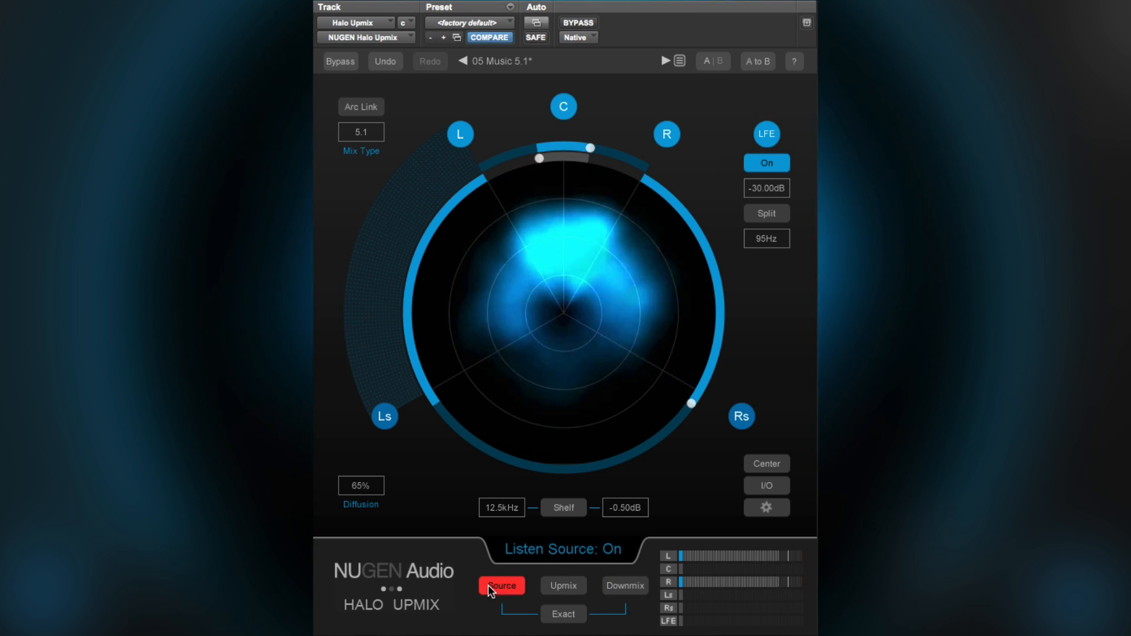
{"action": "left_click", "coordinate": [634, 589]}
{"action": "left_click", "coordinate": [562, 586]}
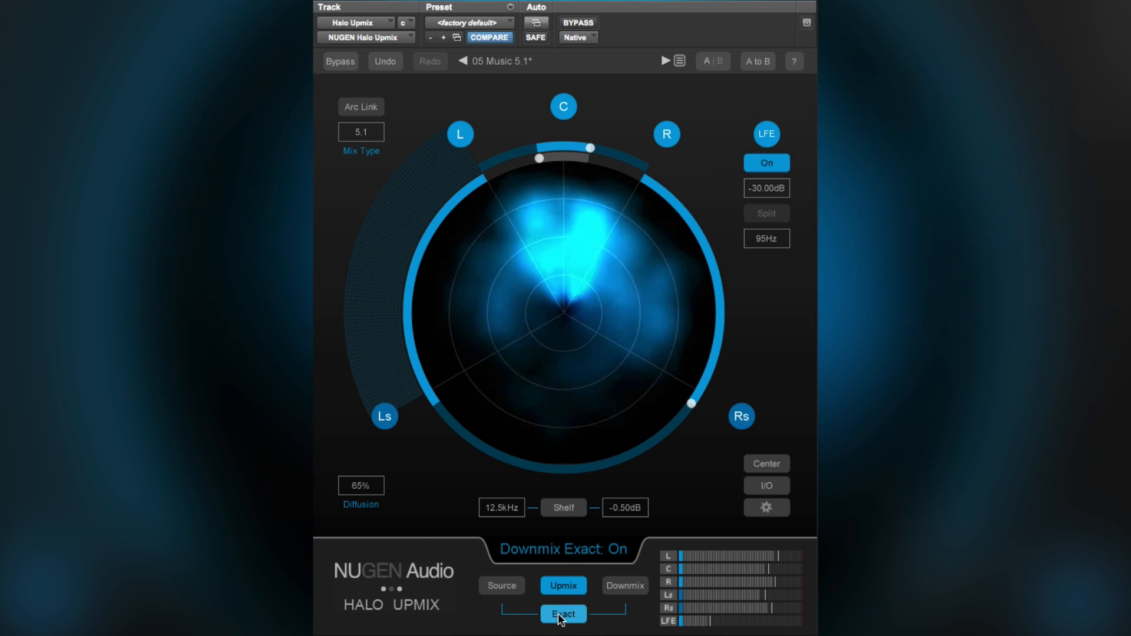
- Compare the source, downmix and upmix with Exact mode on, and switch Exact off while monitoring the downmix
{"action": "left_click", "coordinate": [501, 586]}
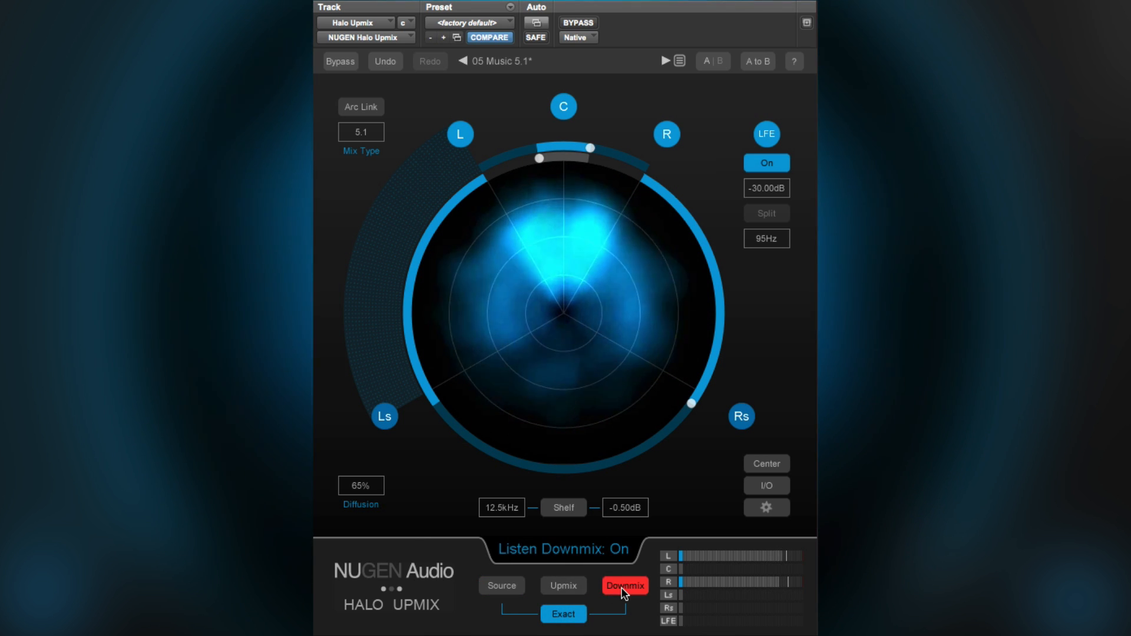
{"action": "left_click", "coordinate": [573, 589]}
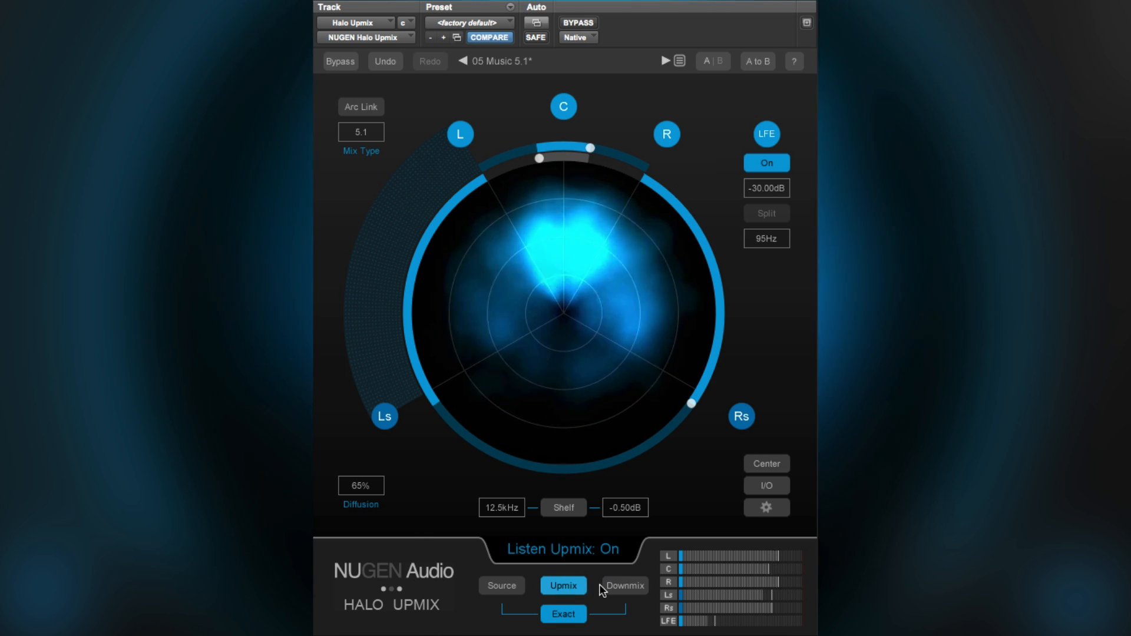
{"action": "left_click", "coordinate": [616, 585]}
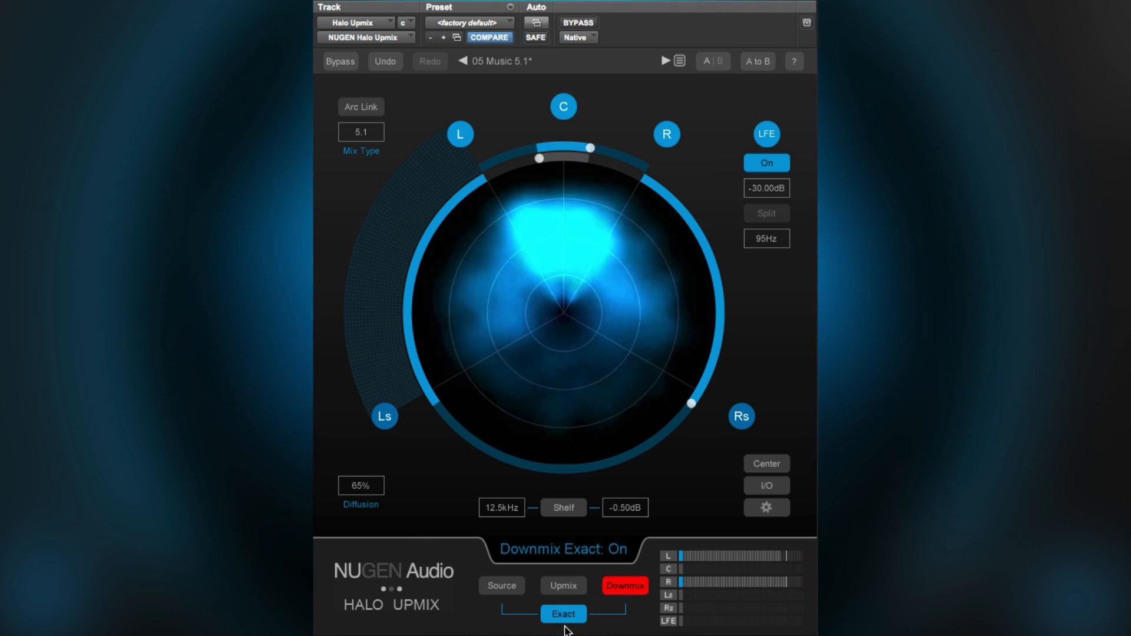
{"action": "left_click", "coordinate": [565, 615]}
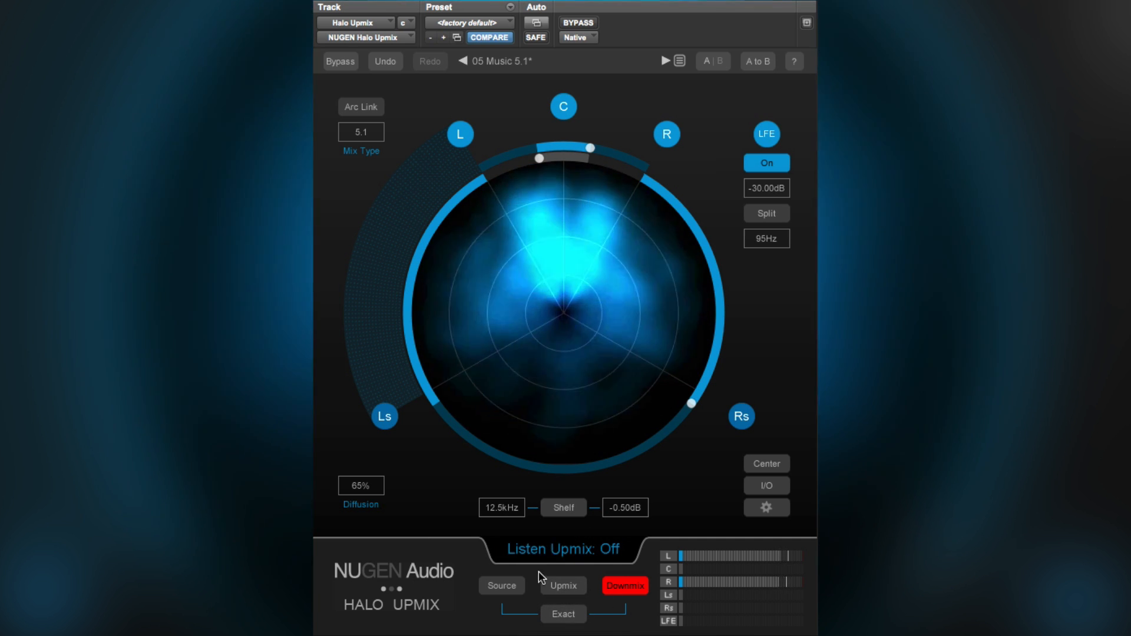
- With Exact mode off, alternate the monitoring between upmix, source and downmix, ending on the source
{"action": "left_click", "coordinate": [568, 588]}
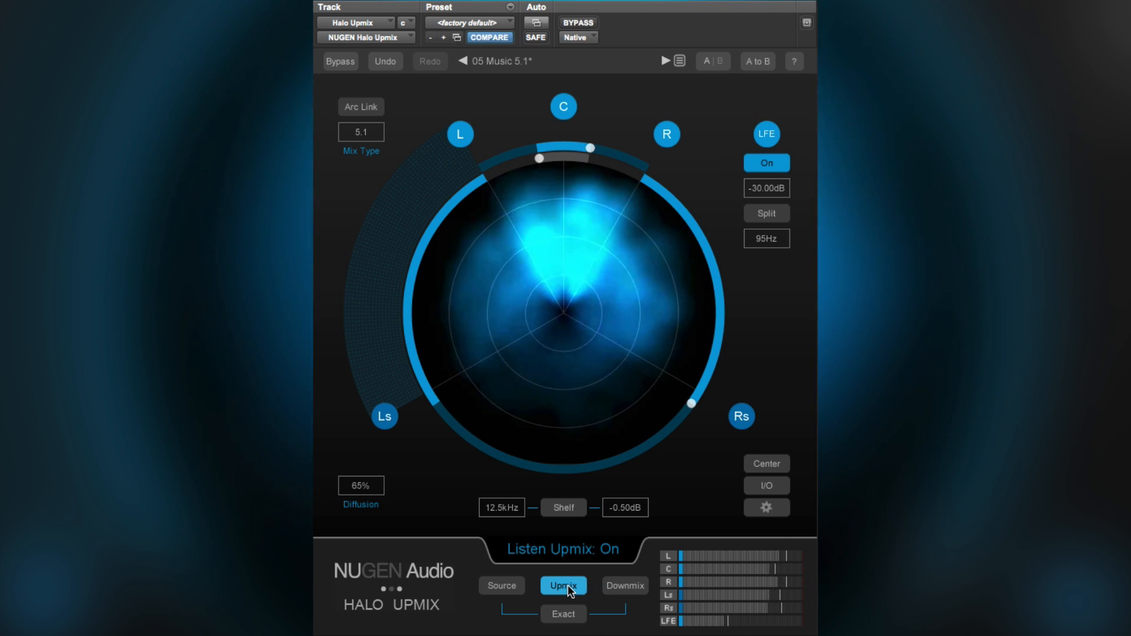
{"action": "left_click", "coordinate": [506, 587]}
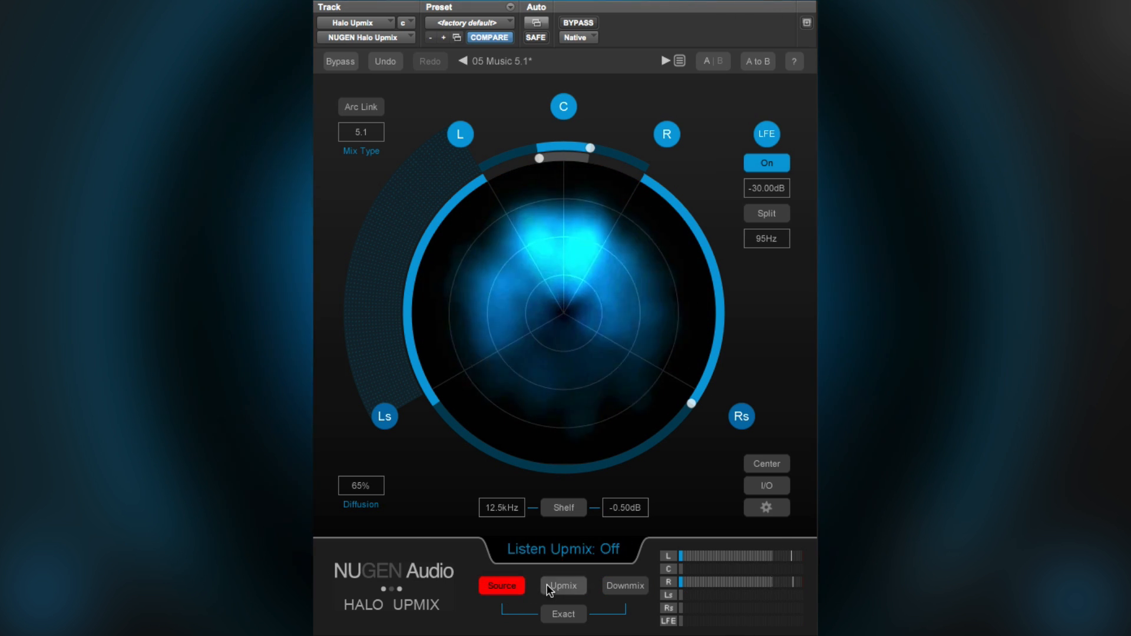
{"action": "left_click", "coordinate": [556, 588]}
{"action": "left_click", "coordinate": [500, 586]}
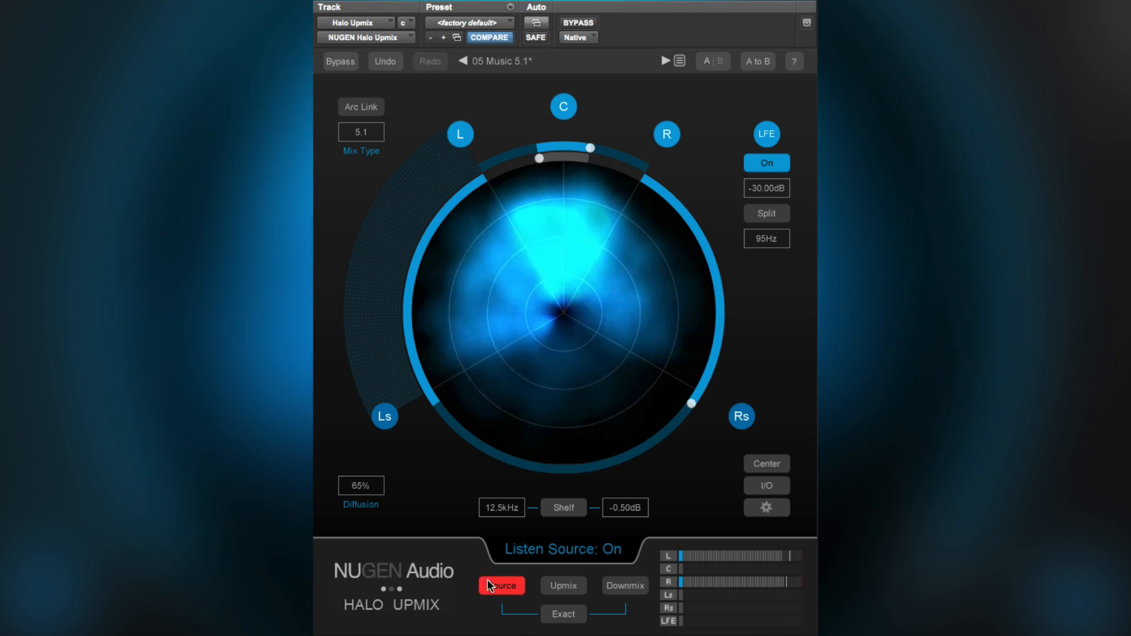
{"action": "left_click", "coordinate": [618, 585]}
{"action": "left_click", "coordinate": [508, 588]}
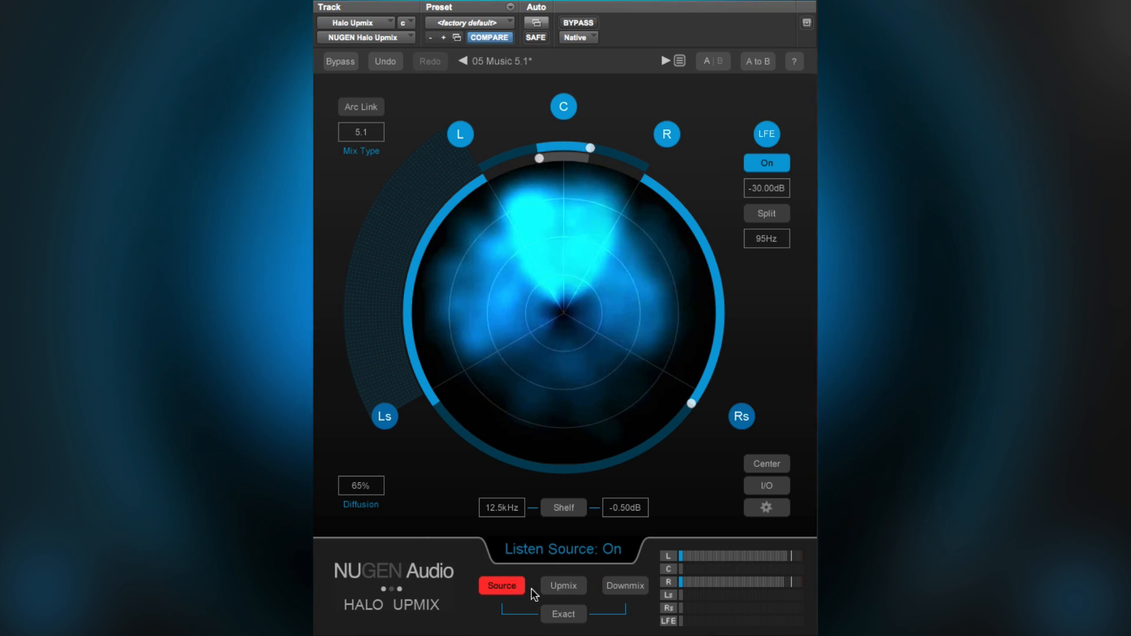
- Monitor the upmix, and in the I/O view trim the center channel to 6.00 and the linked surround channels to -6.25
{"action": "left_click", "coordinate": [564, 587]}
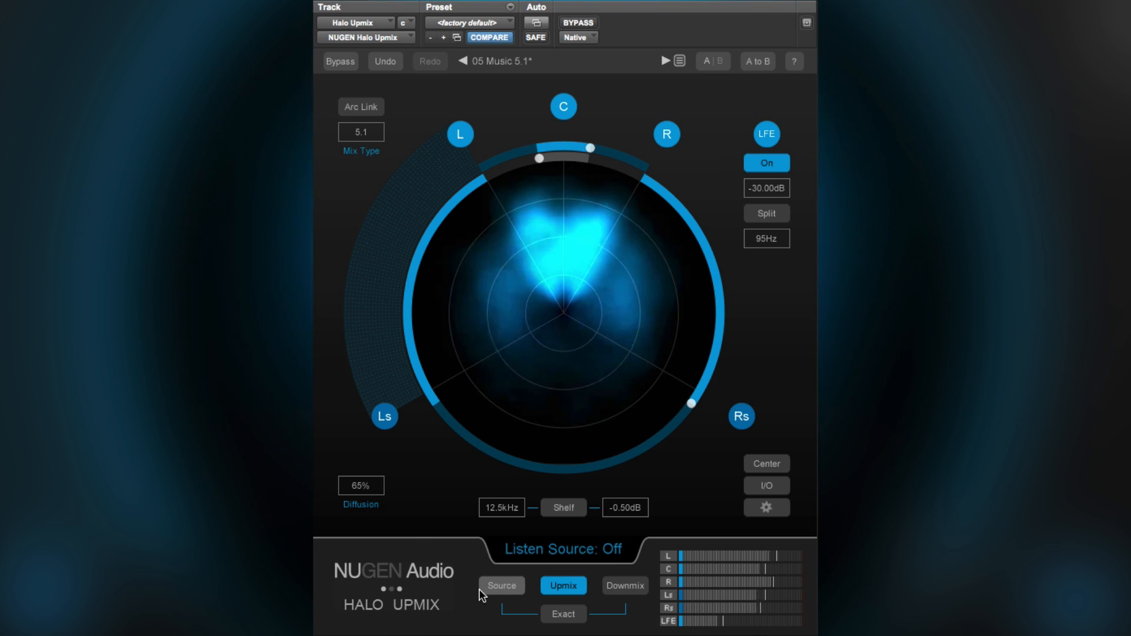
{"action": "left_click", "coordinate": [773, 485]}
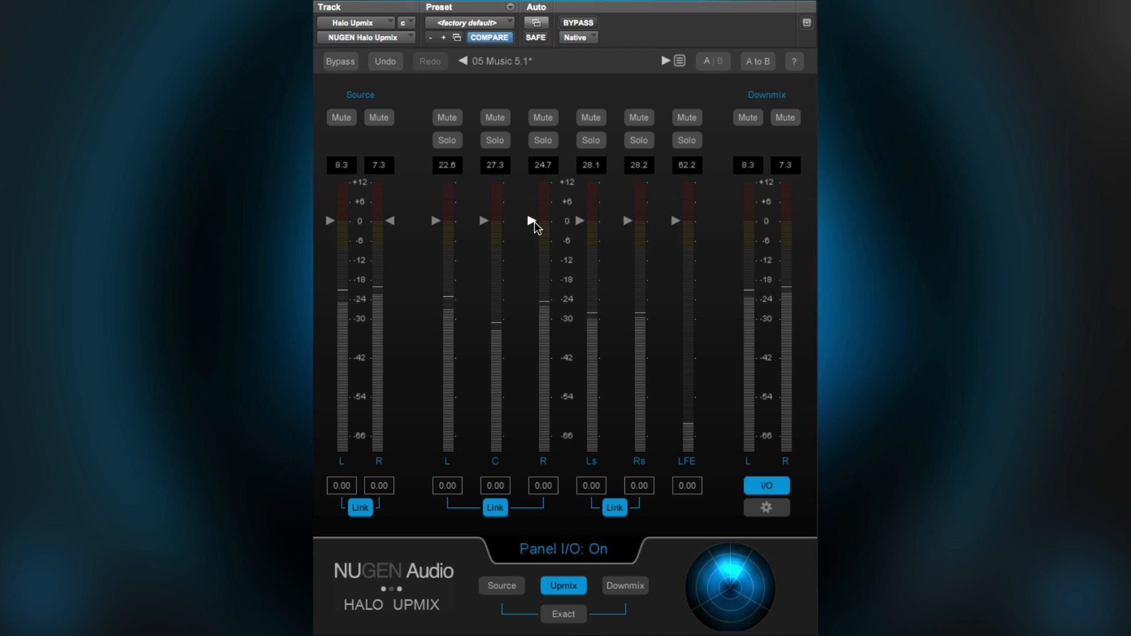
{"action": "left_click_drag", "start_coordinate": [484, 219], "coordinate": [484, 202]}
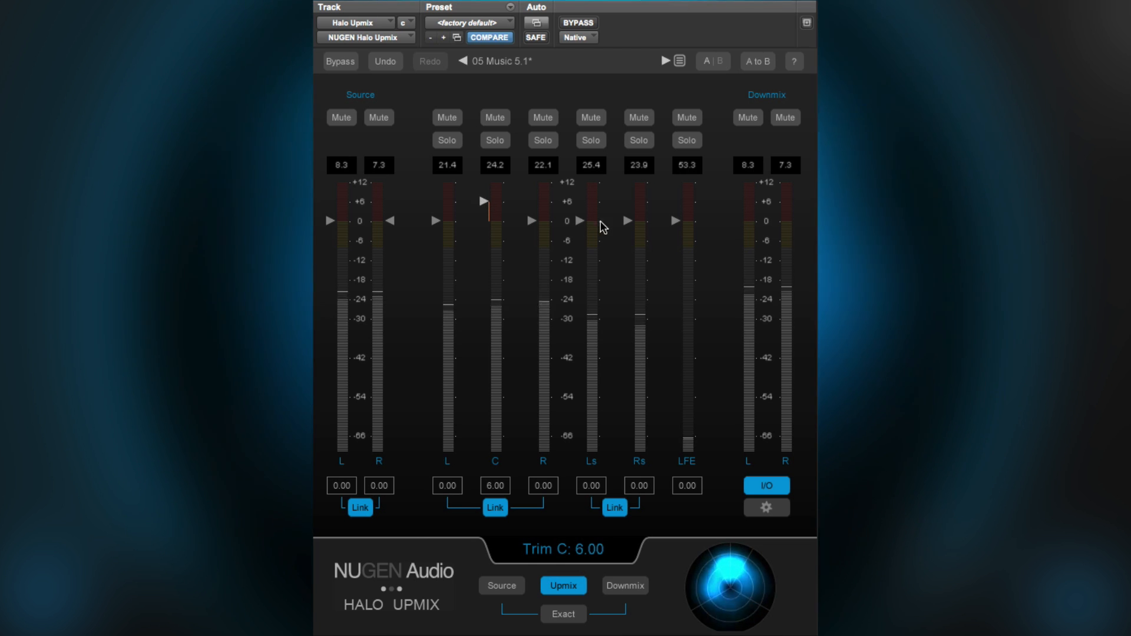
{"action": "left_click_drag", "start_coordinate": [628, 223], "coordinate": [629, 242]}
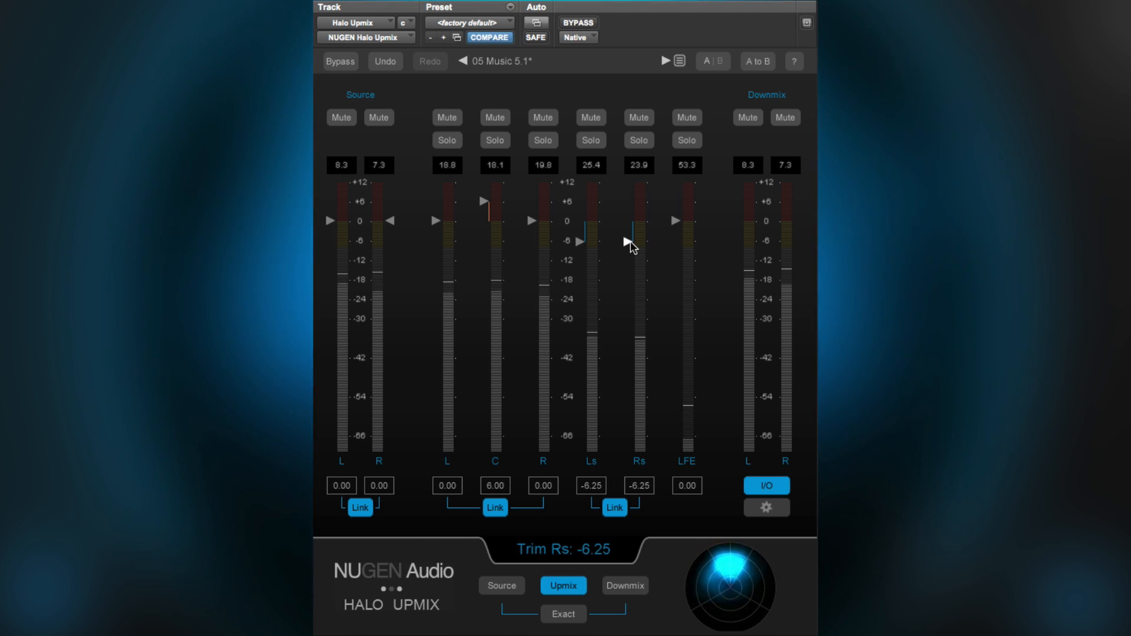
- Toggle Exact mode on and off repeatedly while monitoring the upmix to compare its effect on the channel trims
{"action": "left_click", "coordinate": [573, 615]}
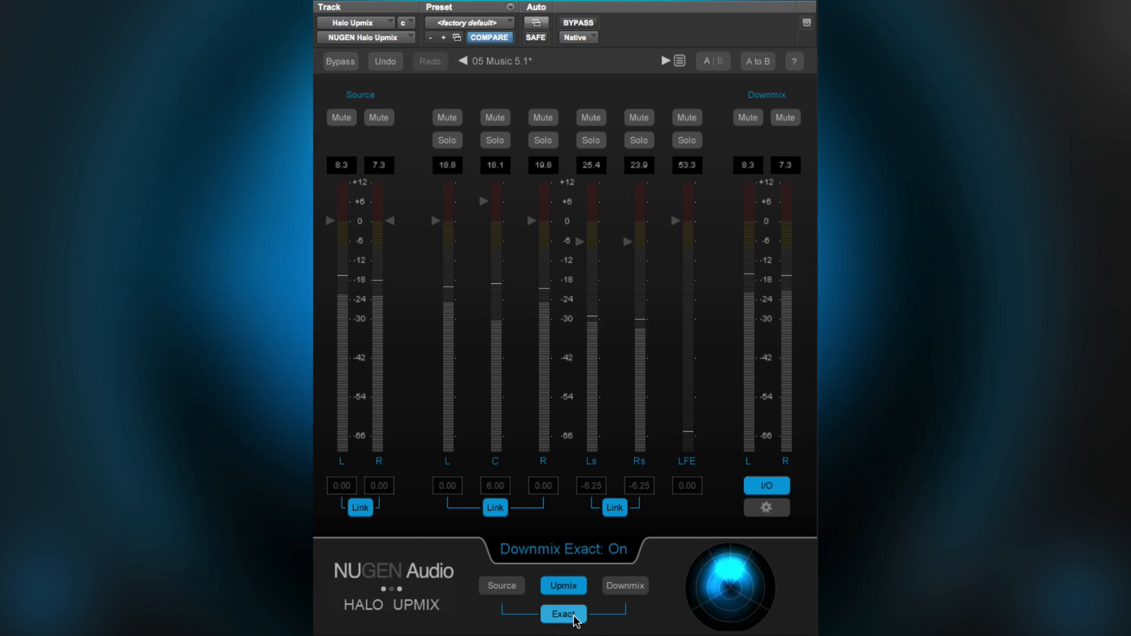
{"action": "left_click", "coordinate": [575, 617]}
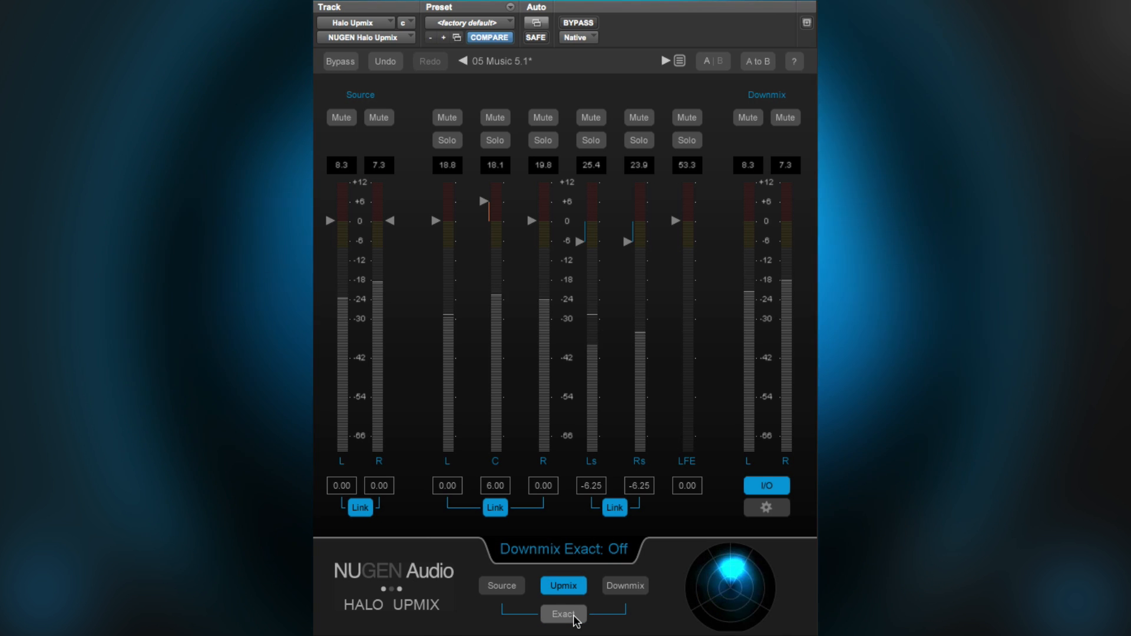
{"action": "left_click", "coordinate": [570, 617]}
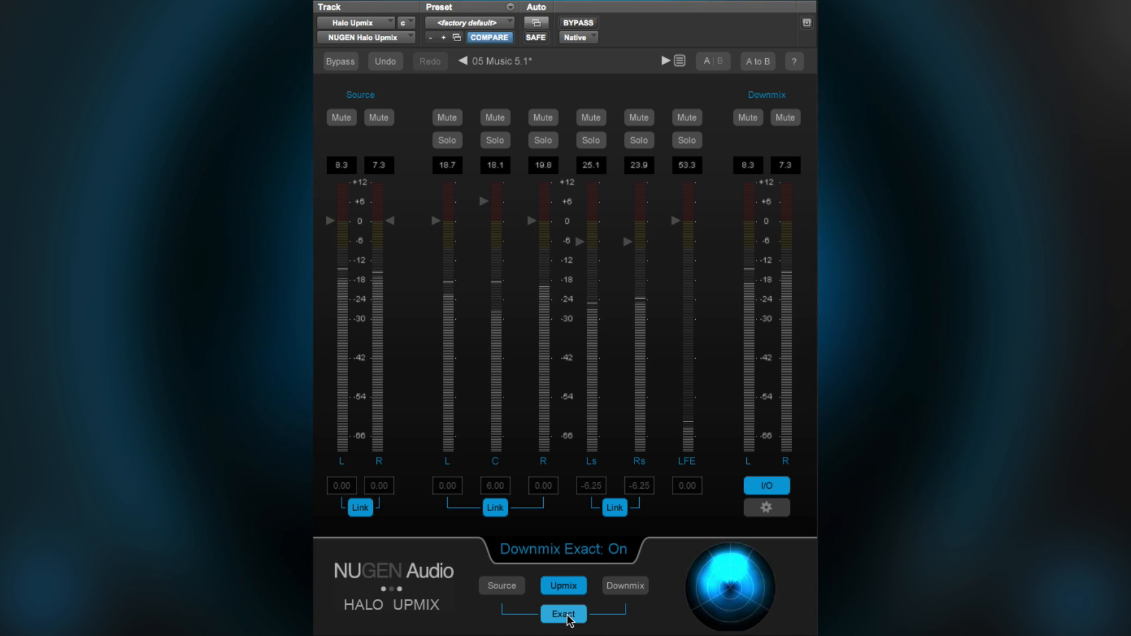
{"action": "left_click", "coordinate": [570, 617]}
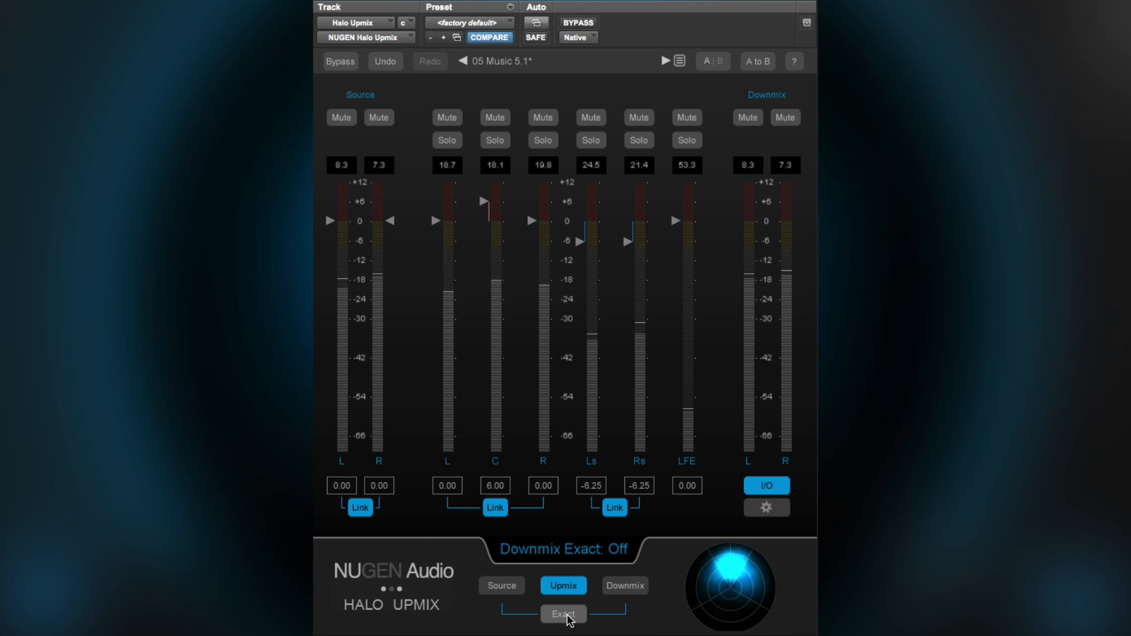
{"action": "left_click", "coordinate": [569, 617]}
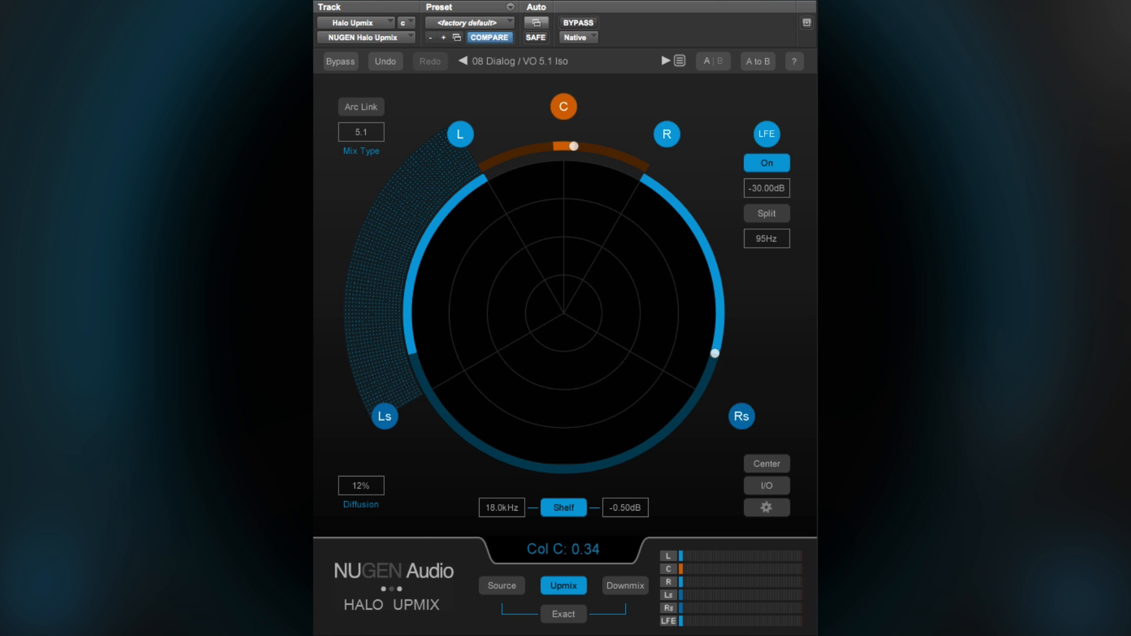
- Play the dialog material with the 08 Dialog / VO 5.1 Iso preset and solo the center channel in the center settings
{"action": "key", "text": "space"}
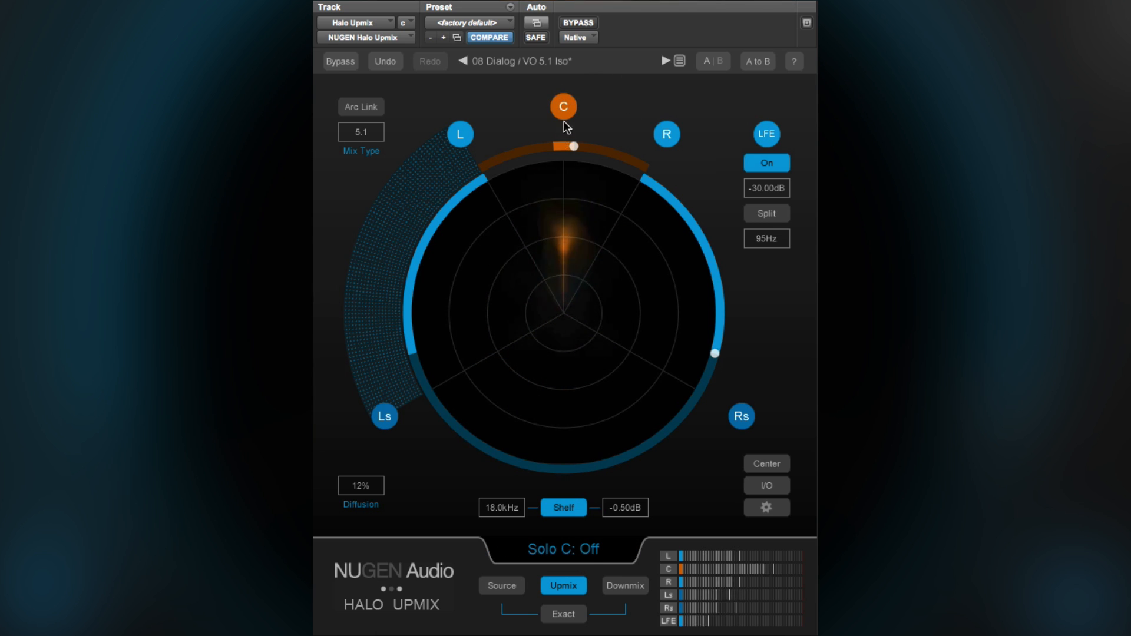
{"action": "left_click", "coordinate": [766, 466]}
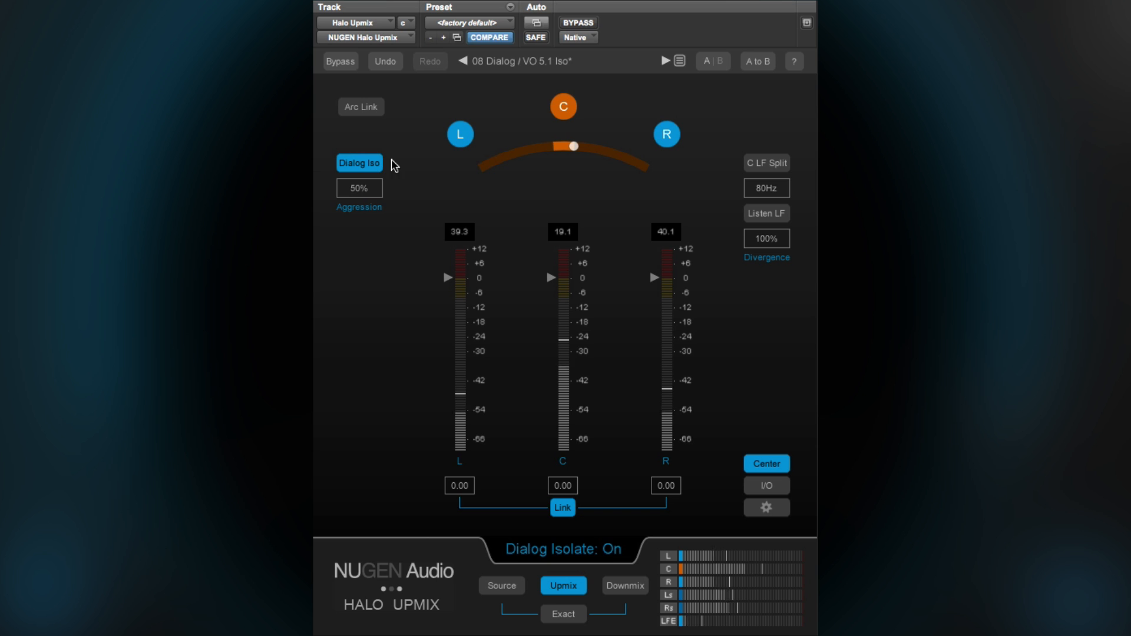
{"action": "left_click", "coordinate": [573, 111]}
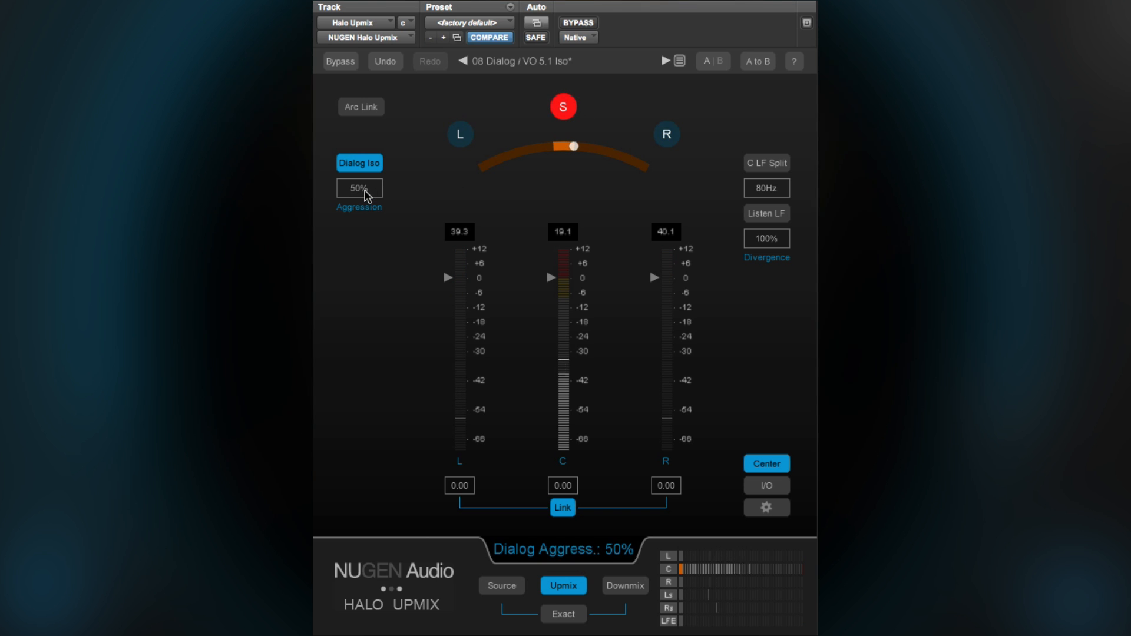
- Vary the Dialog Iso aggression while listening to the soloed center channel, ending at 30%
{"action": "left_click_drag", "start_coordinate": [363, 206], "coordinate": [361, 241]}
{"action": "left_click_drag", "start_coordinate": [360, 195], "coordinate": [362, 177]}
{"action": "left_click_drag", "start_coordinate": [360, 222], "coordinate": [361, 242]}
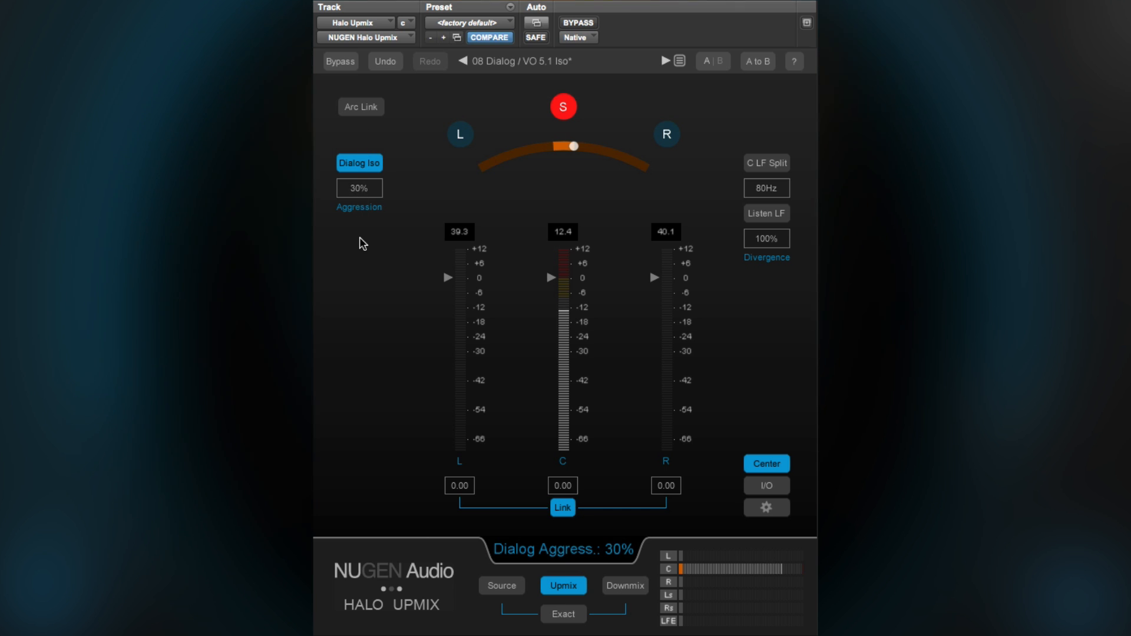